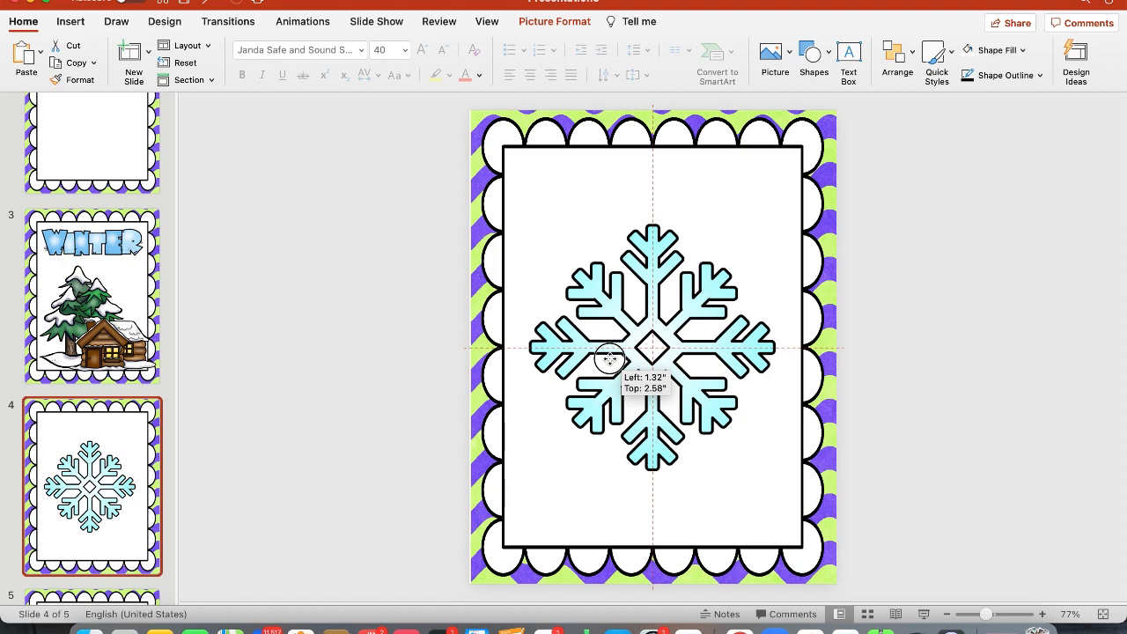
Center the snowflake picture inside the white frame on slide 4 and select that slide.
drag(610, 358, 611, 359)
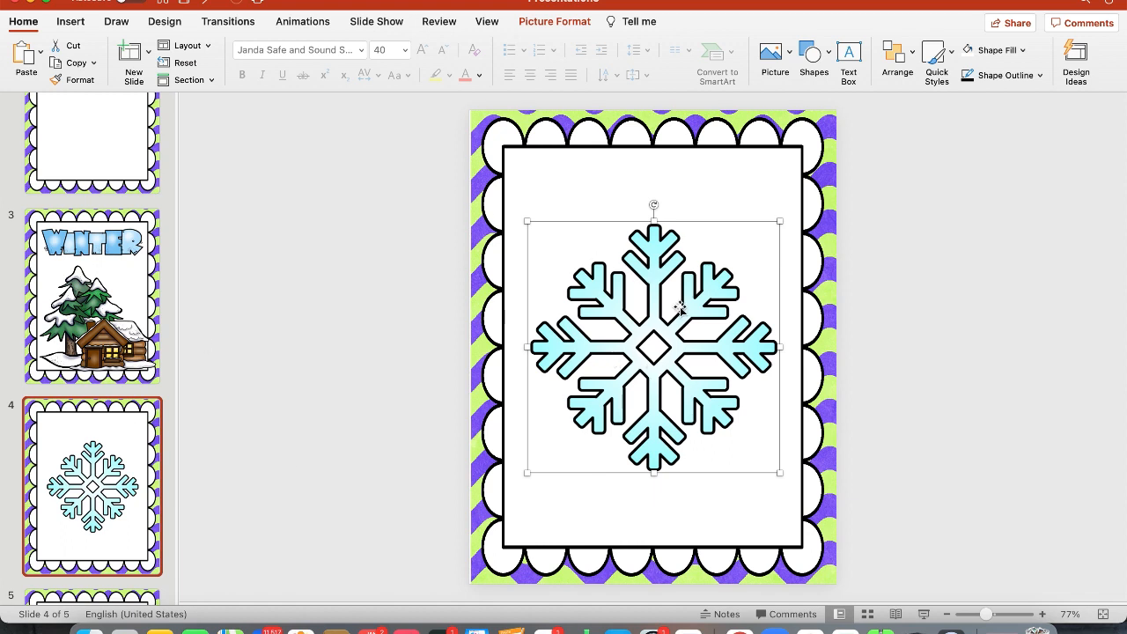
drag(679, 305, 674, 305)
click(103, 449)
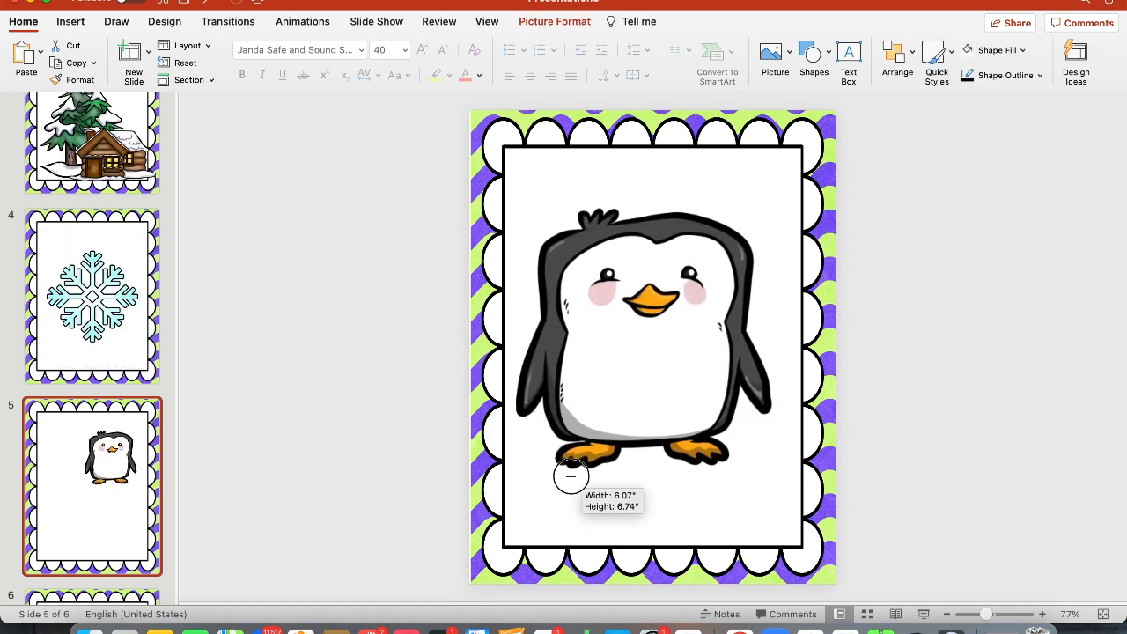
Enlarge the penguin picture on slide 5 to about 6.1 by 6.7 inches, center it in the frame and select the slide.
drag(566, 470, 529, 476)
drag(640, 382, 655, 387)
scroll(134, 511, down, 3)
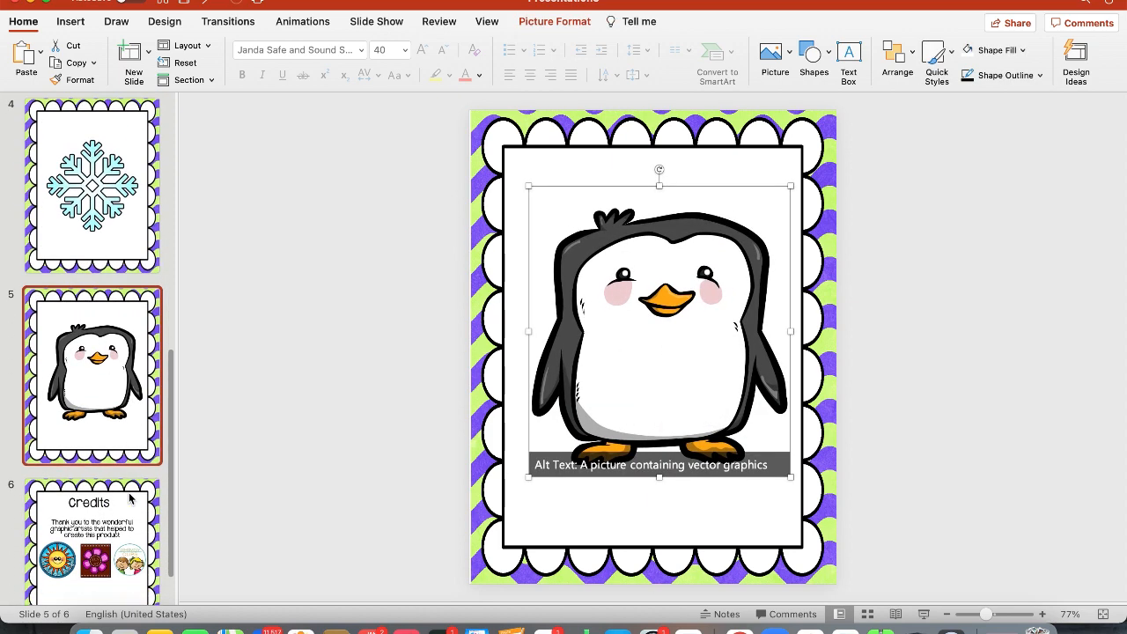
click(141, 449)
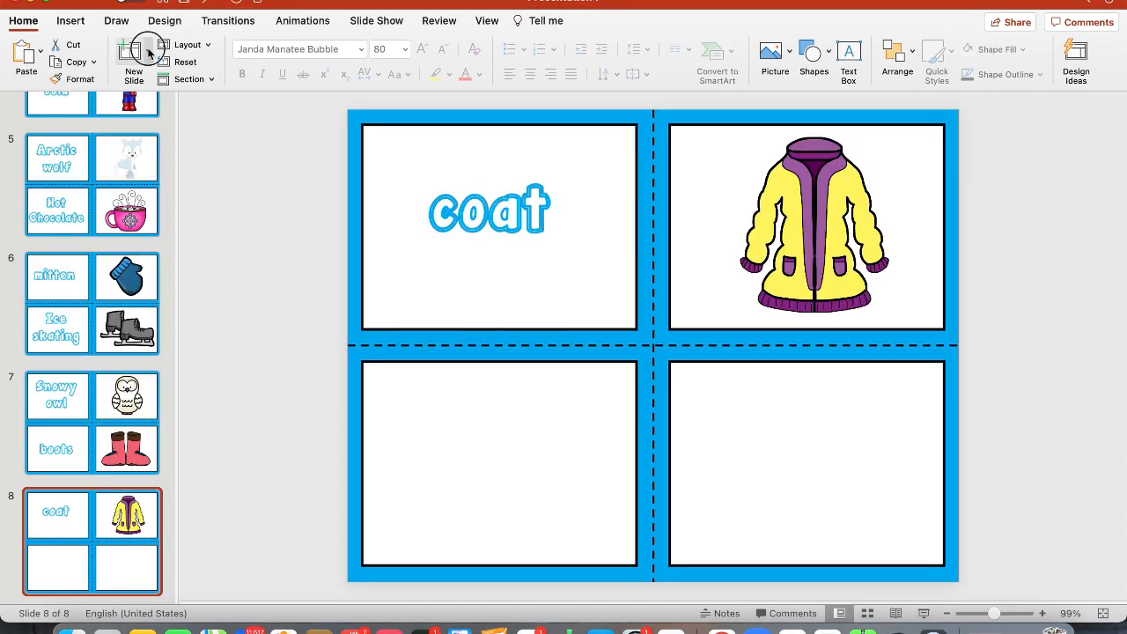
Add a new slide after the coat cards and size the scalloped frame to fill its upper half.
click(147, 50)
click(226, 225)
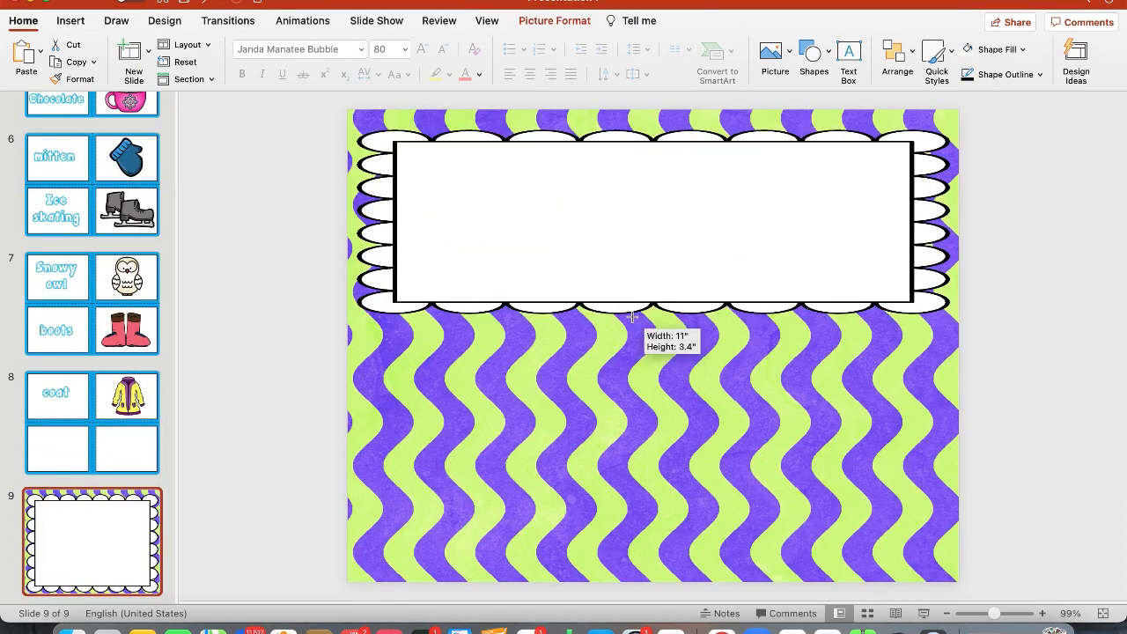
drag(632, 316, 633, 313)
drag(604, 214, 602, 199)
drag(653, 302, 654, 347)
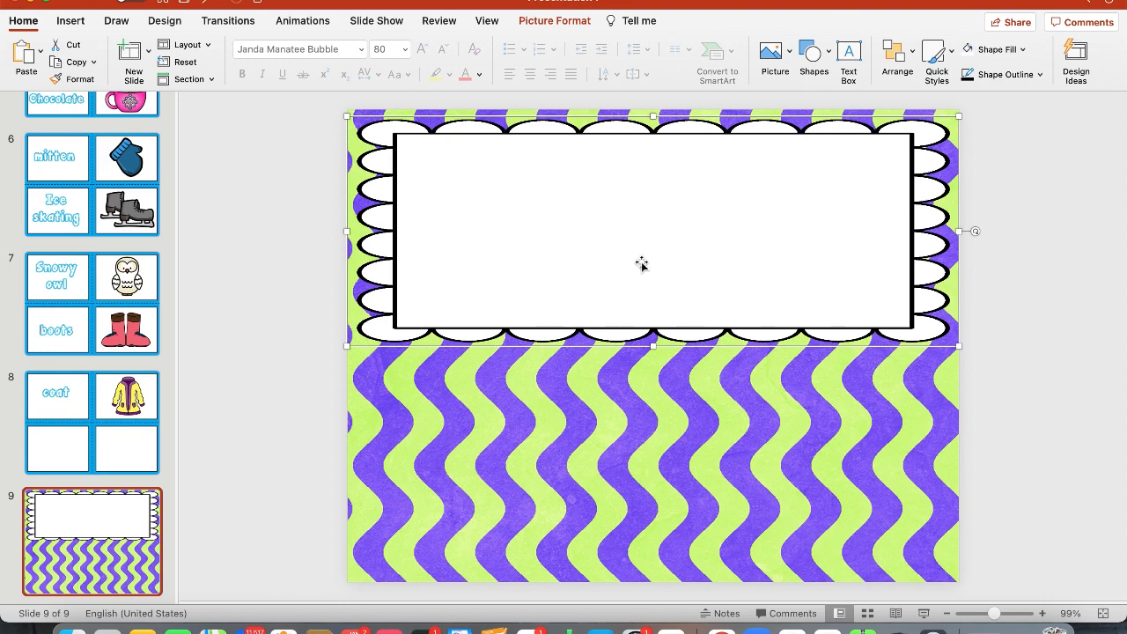
Duplicate the scalloped frame and place the copy over the lower half of slide 9.
key(super+d)
drag(642, 261, 513, 484)
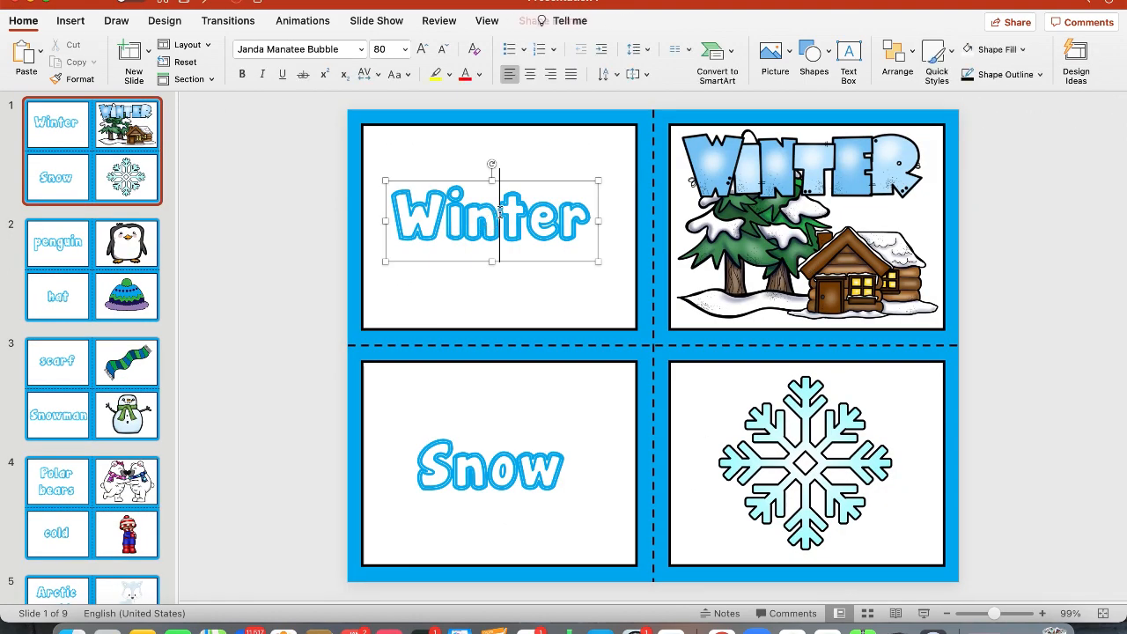
Copy the "Winter" text box from slide 1 into the upper frame on slide 9 and enlarge it to 199 pt.
click(527, 181)
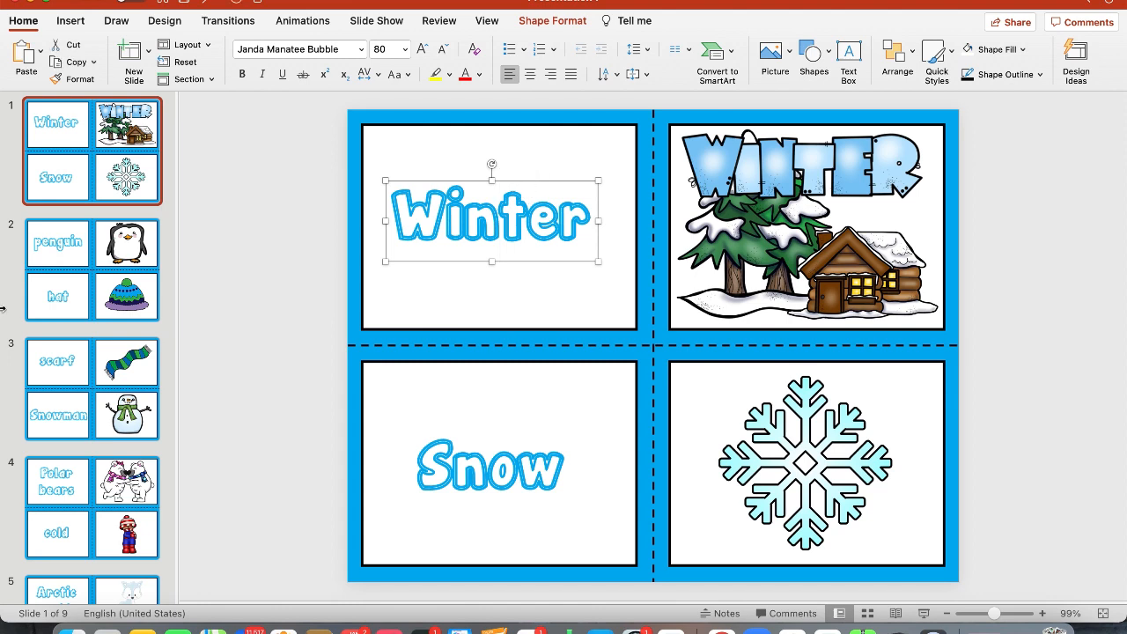
scroll(131, 306, down, 10)
click(118, 505)
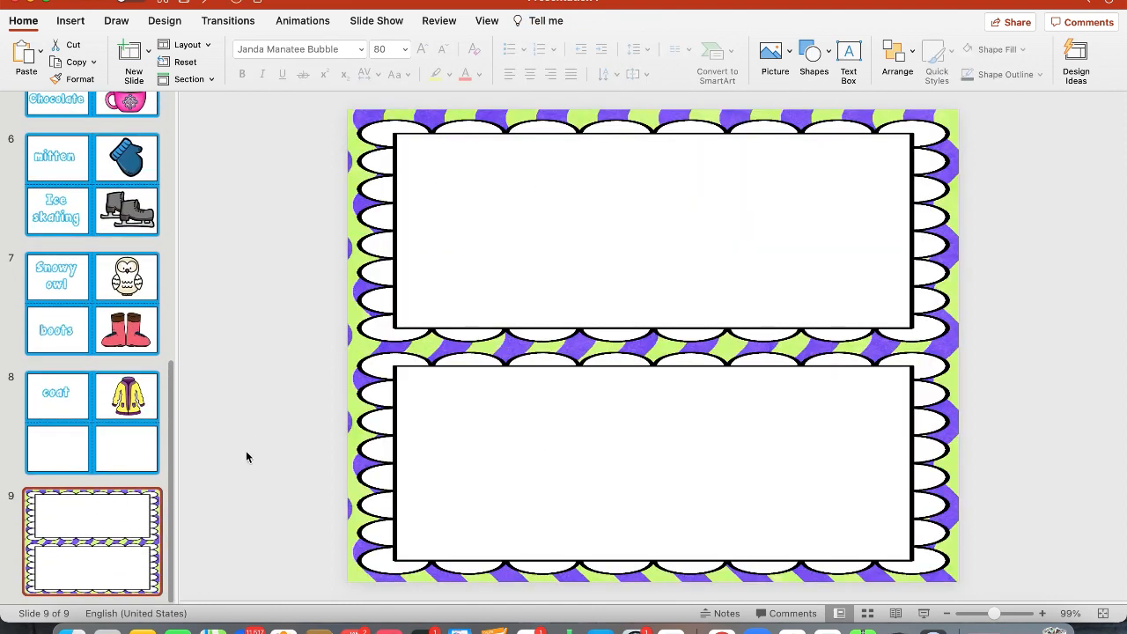
key(super+v)
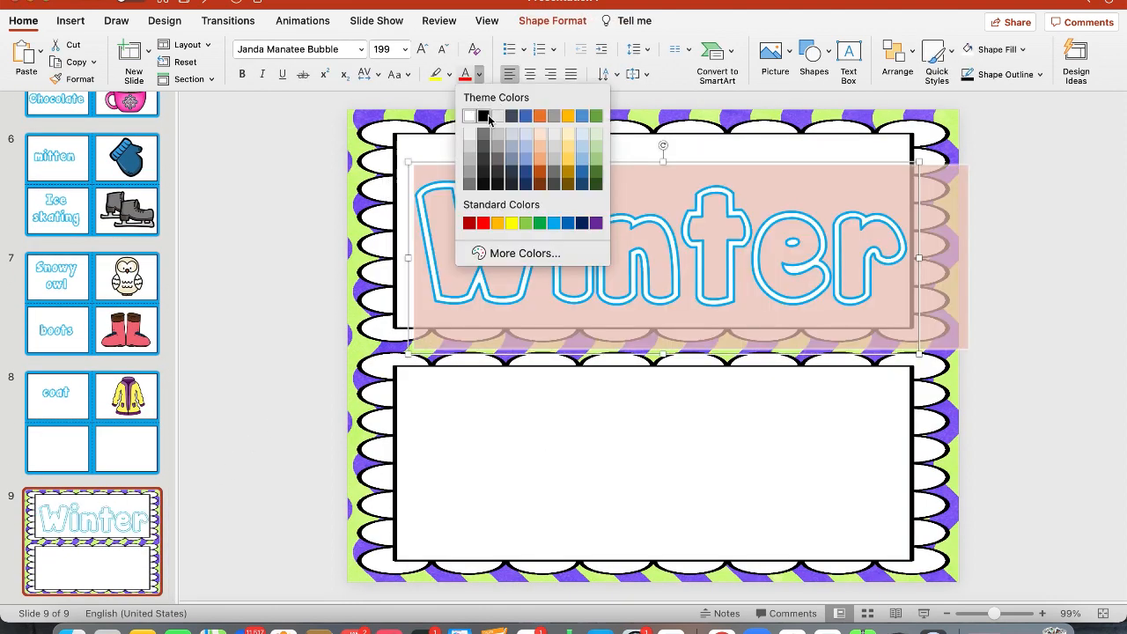
Make the "Winter" text black, using Format Text Effects to recolor its blue outline as well.
click(483, 115)
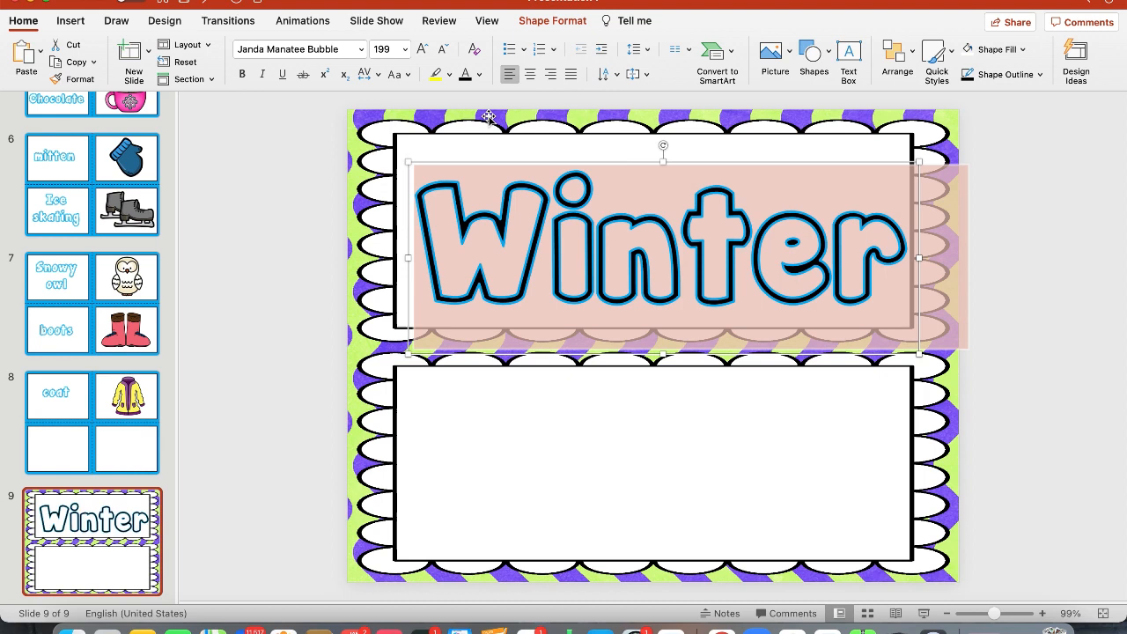
right_click(577, 187)
click(639, 412)
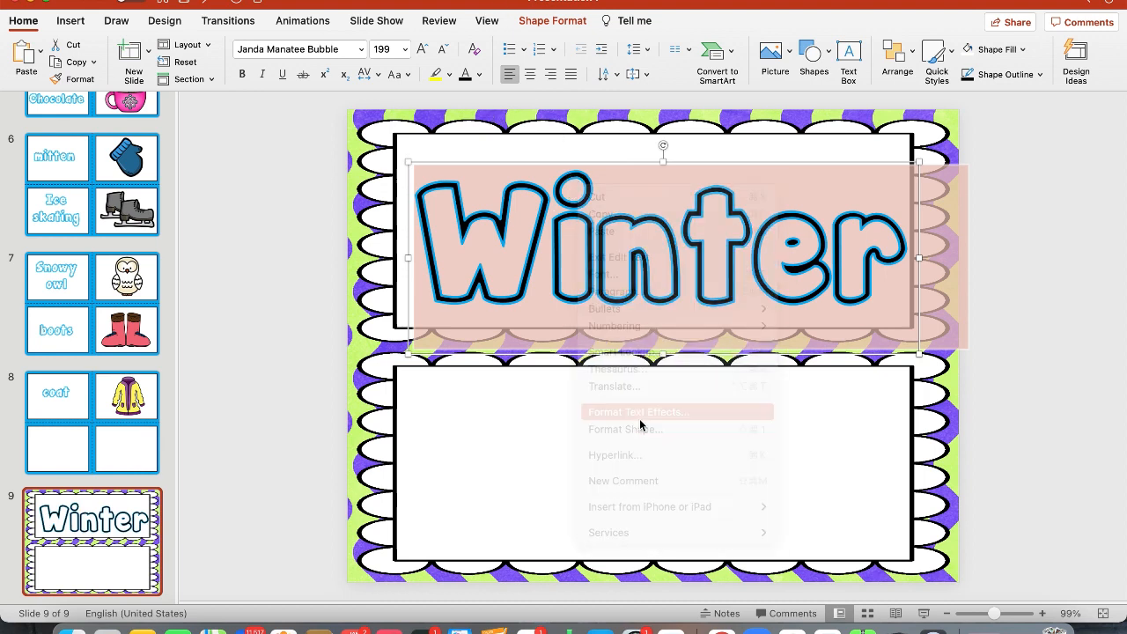
Duplicate the "Winter" text box into the lower frame and replace its text with "snow".
drag(831, 165, 836, 389)
drag(877, 447, 438, 455)
text(snow)
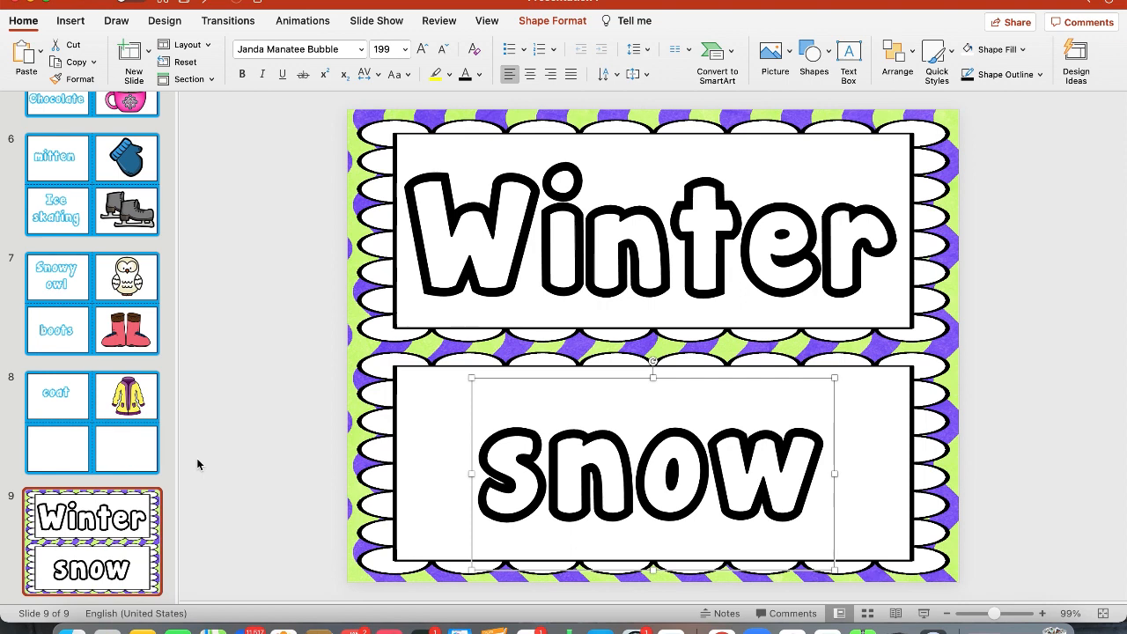
Switch to the portrait presentation with the Terms of Use page and open slide 3 with the WINTER picture.
click(34, 2)
click(1036, 630)
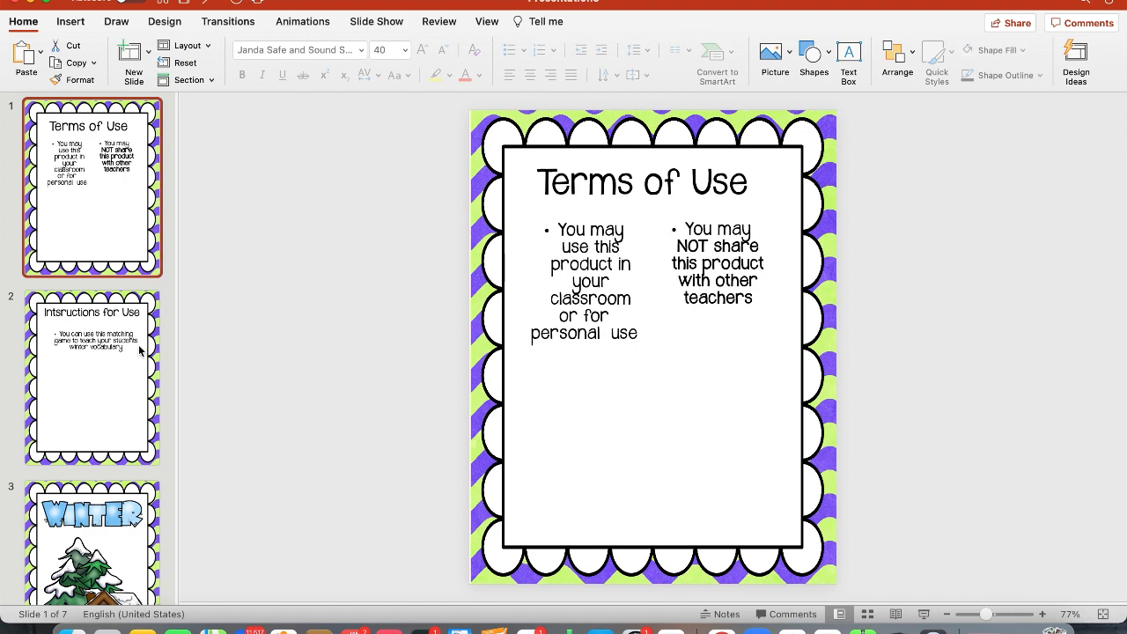
scroll(137, 344, down, 4)
scroll(138, 344, down, 8)
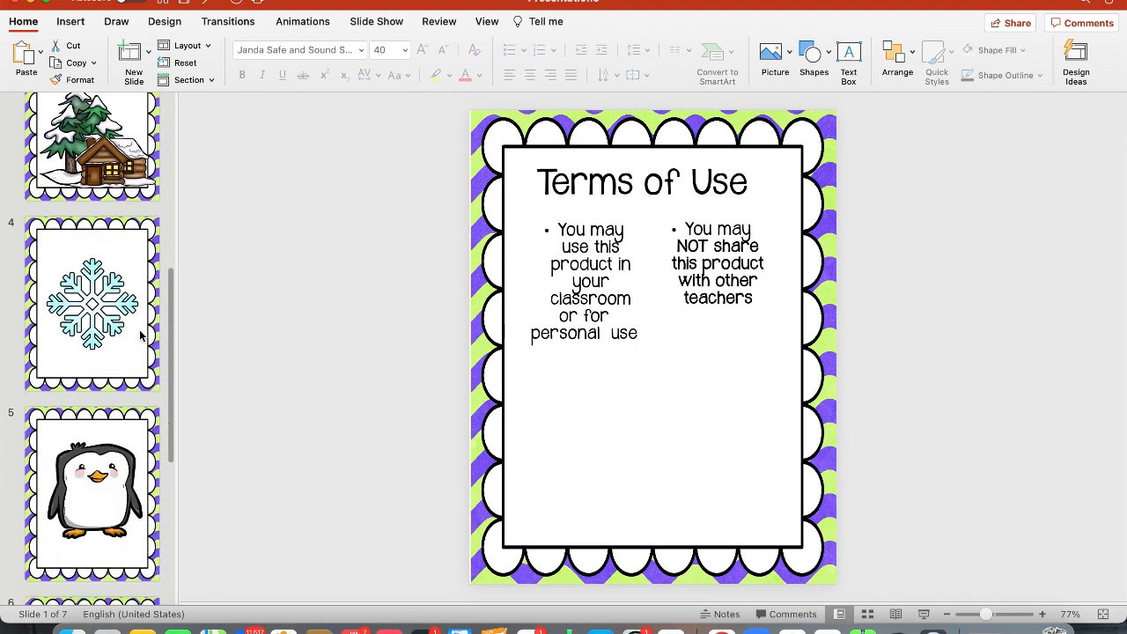
scroll(141, 335, up, 10)
scroll(131, 388, down, 4)
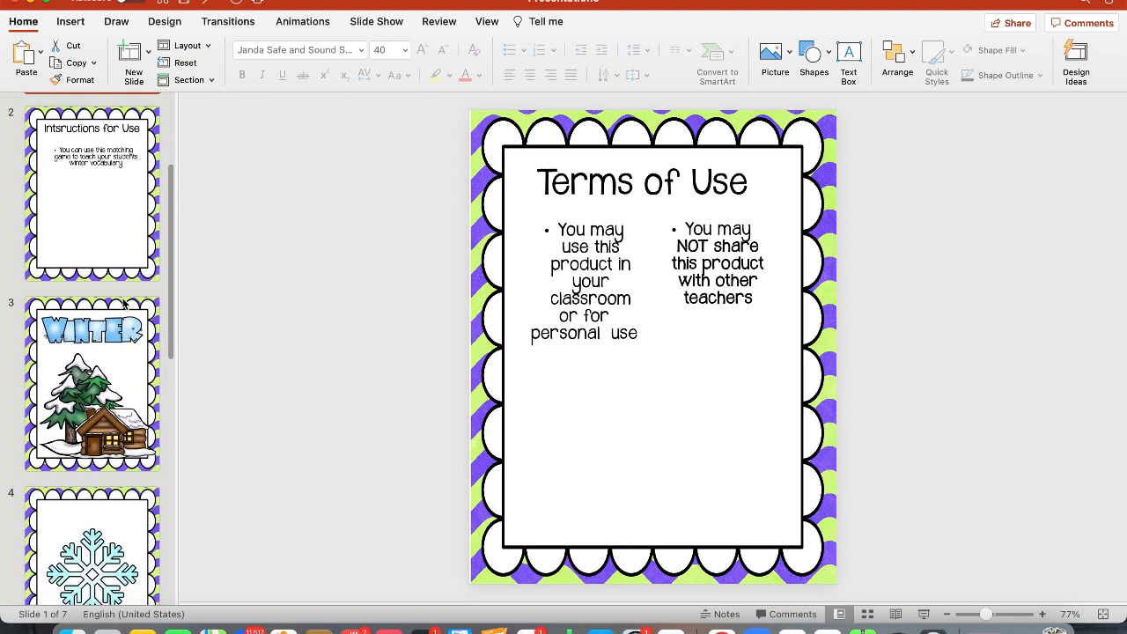
click(130, 388)
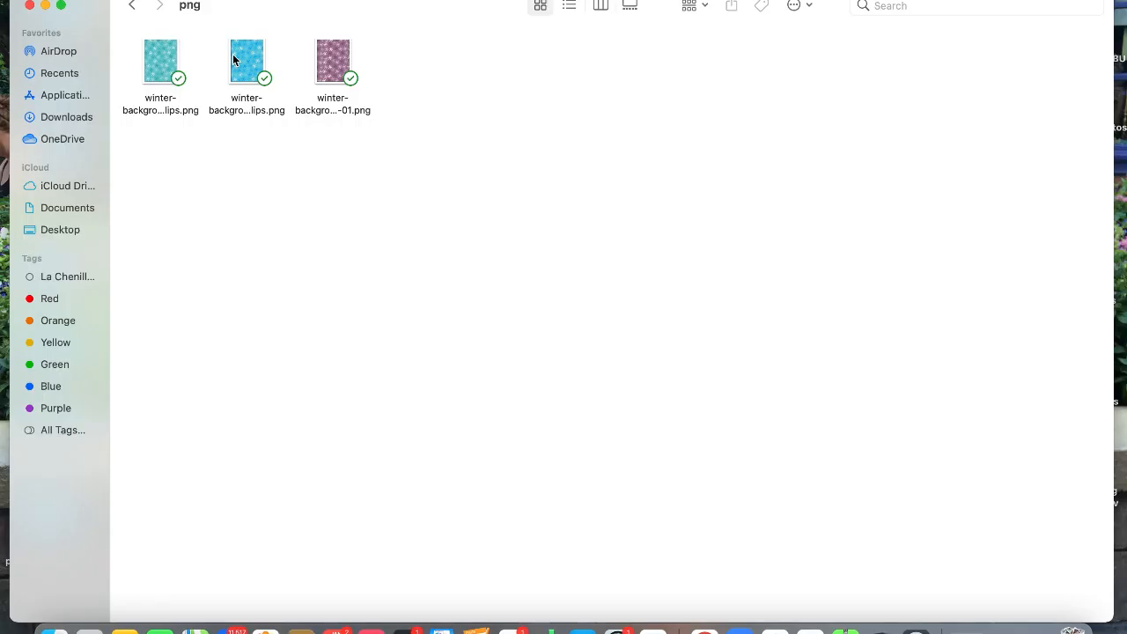
Copy the blue snowflake background image from the png folder and paste it onto slide 3.
click(249, 54)
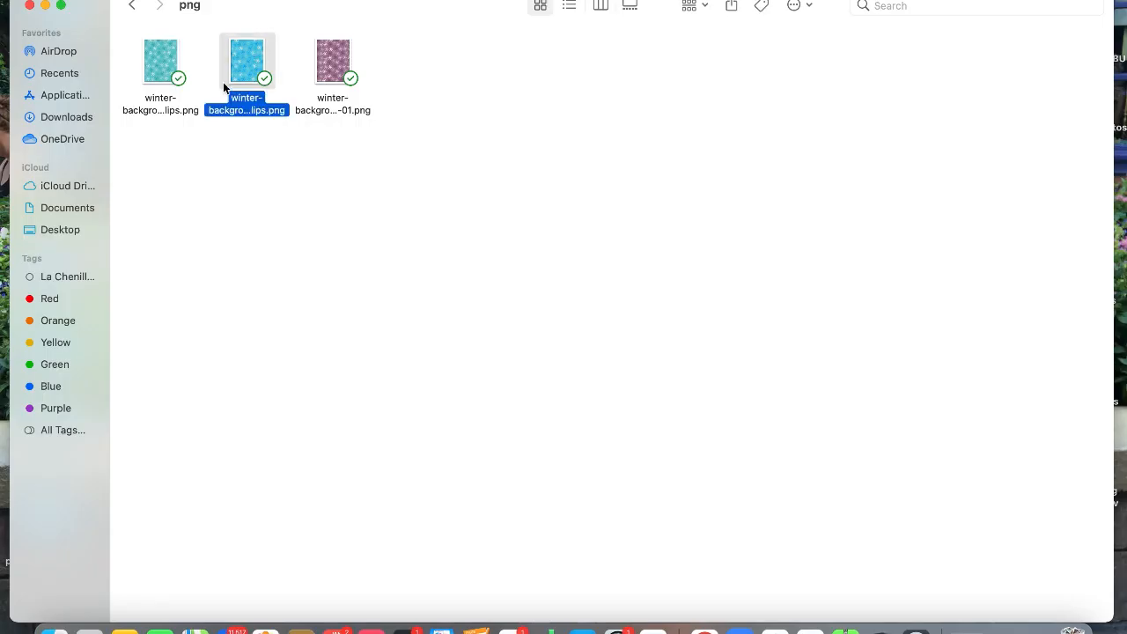
click(1038, 632)
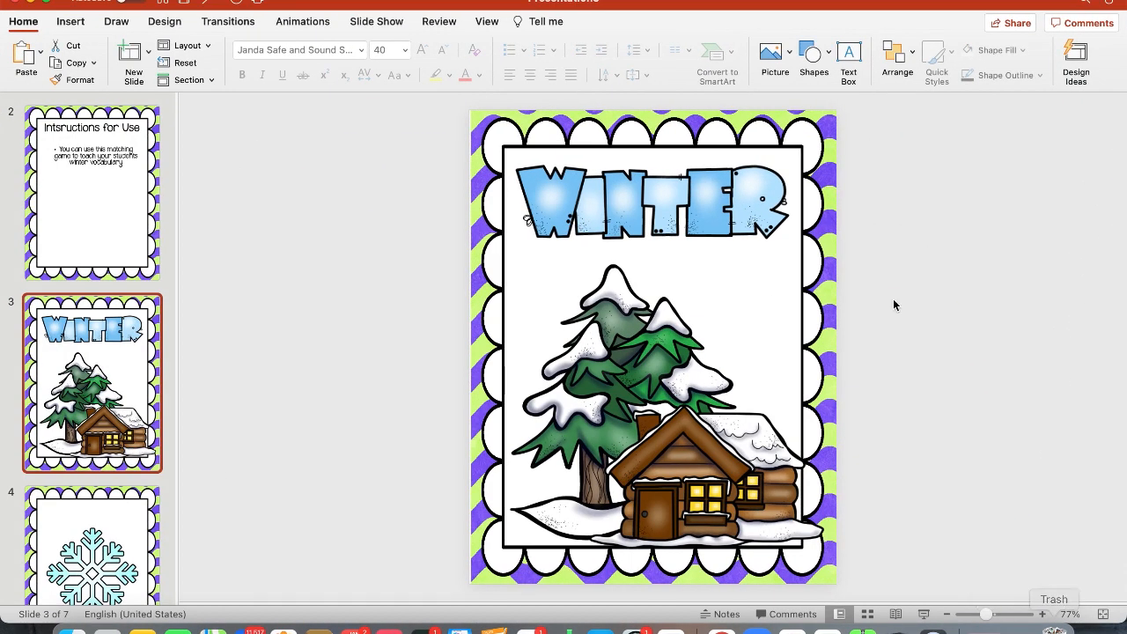
key(super+v)
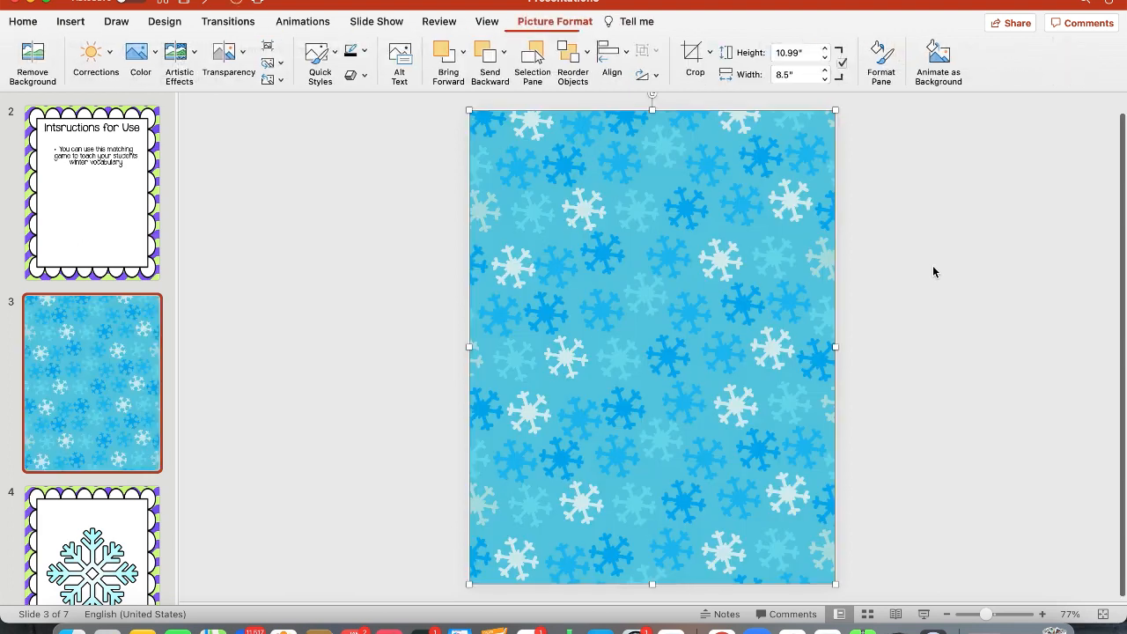
Move the snowflake background aside and delete the green and purple striped background behind the frame.
drag(670, 289, 860, 288)
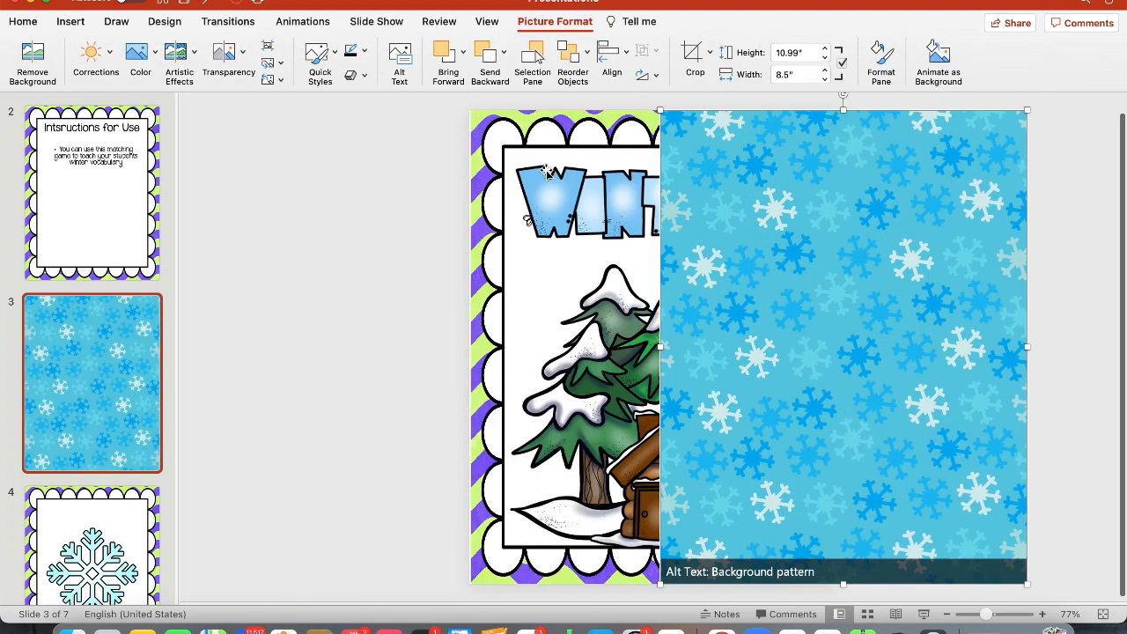
click(475, 117)
key(Escape)
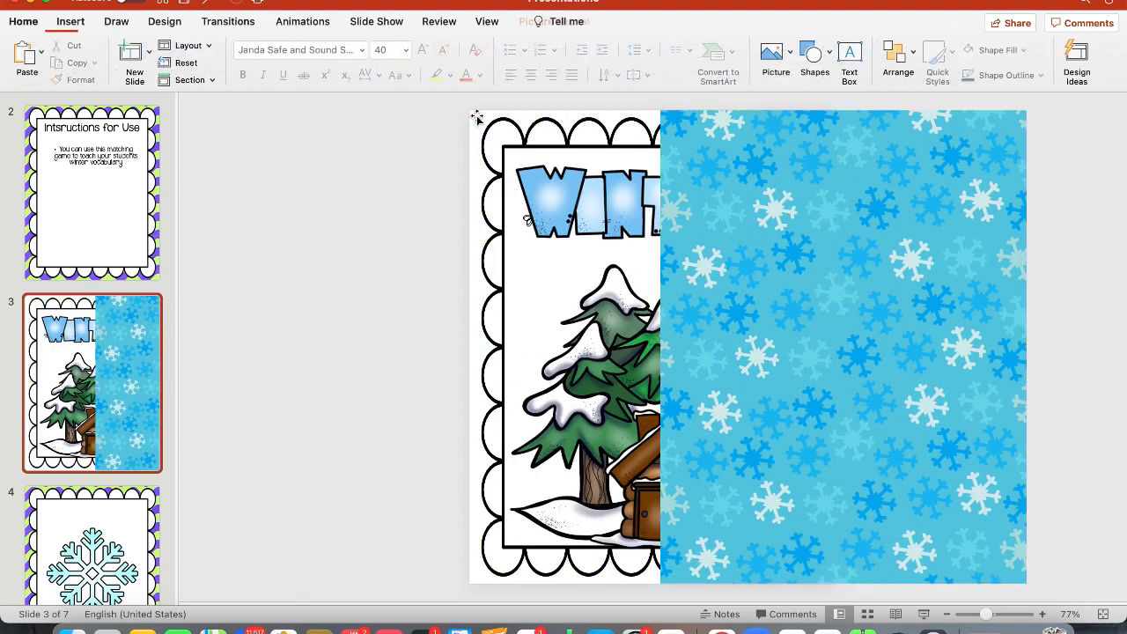
Align the snowflake background with slide 3 and send it behind all other objects.
drag(773, 206, 717, 201)
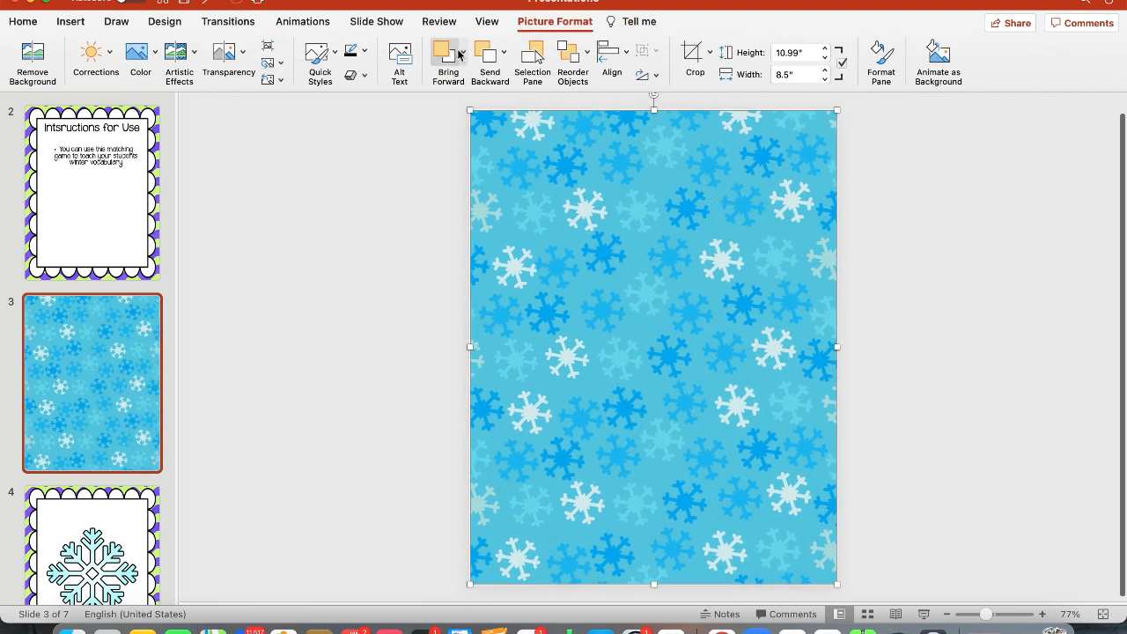
click(24, 22)
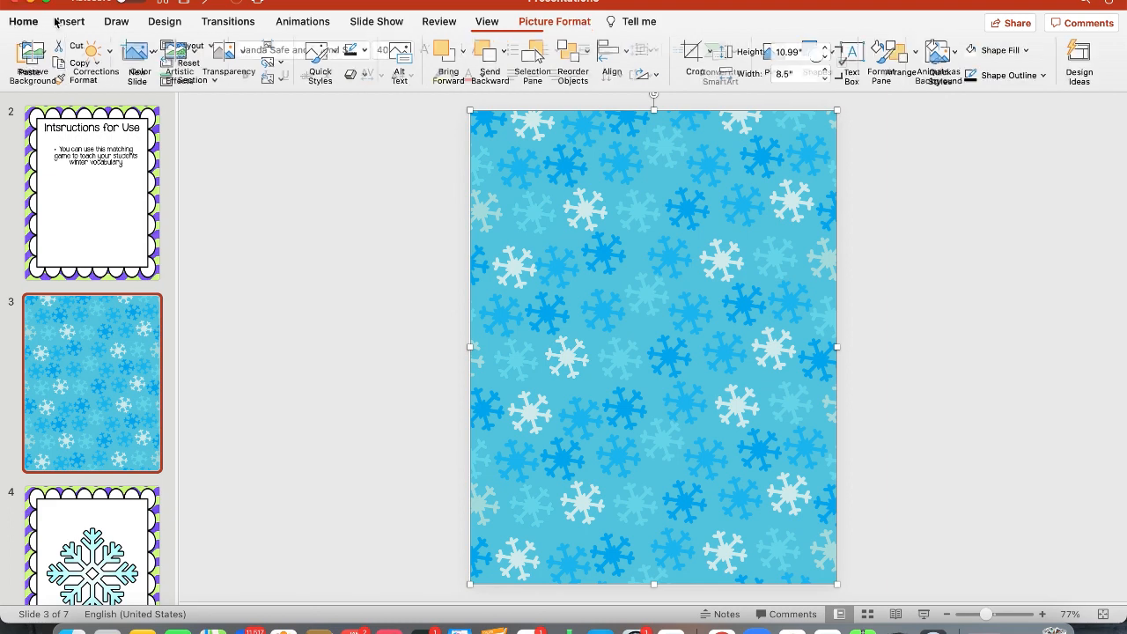
click(896, 52)
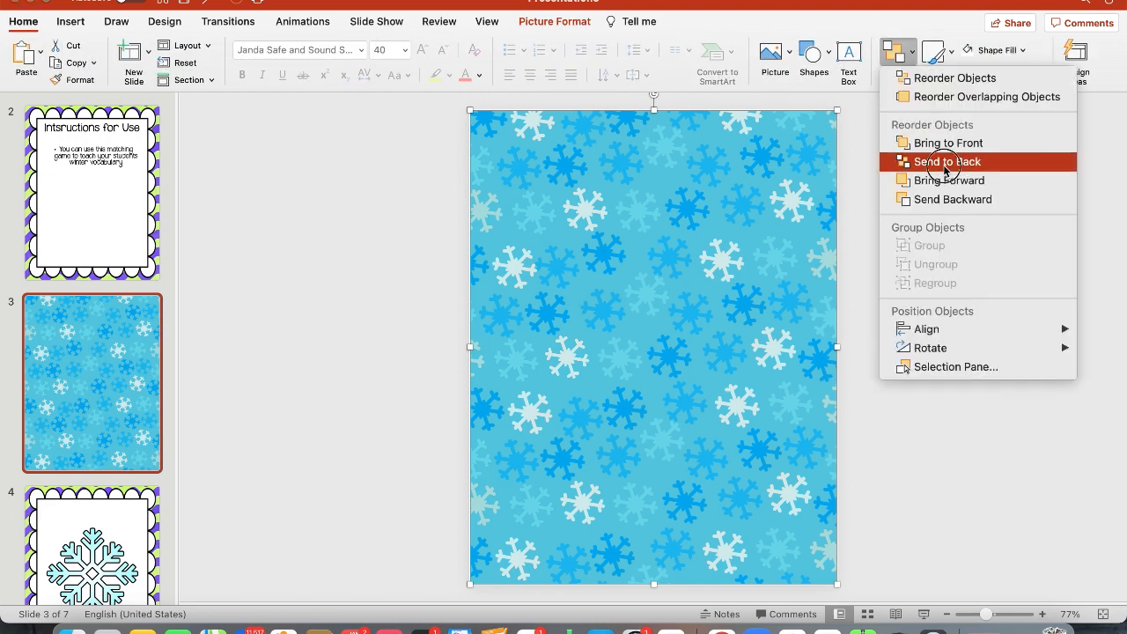
click(943, 165)
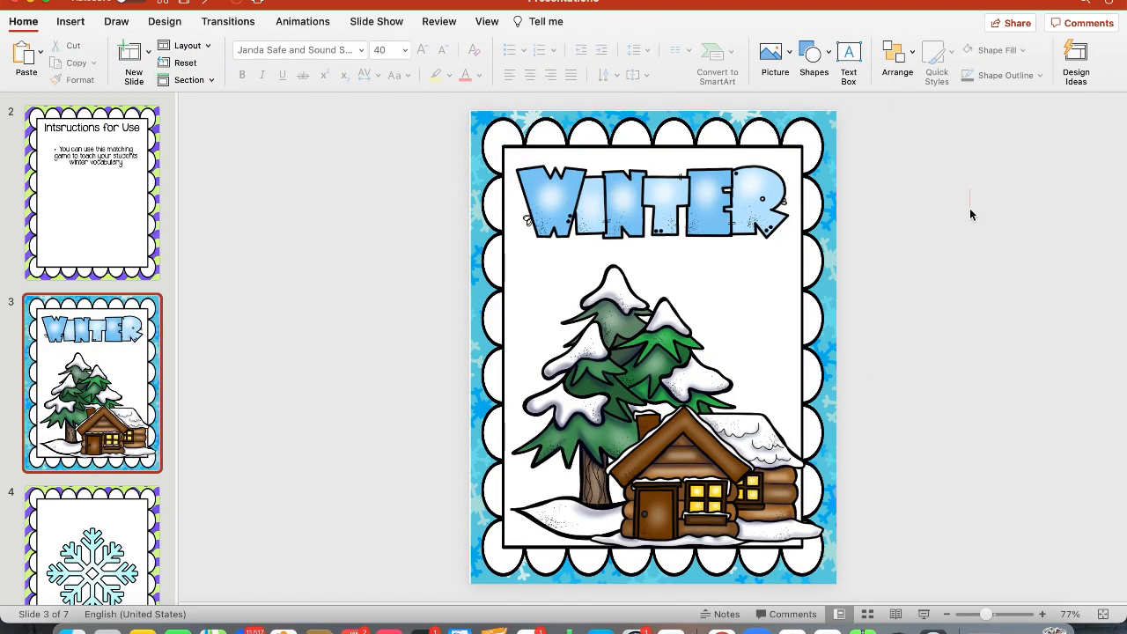
Duplicate slide 3 and move the WINTER slide to the start of the presentation.
click(123, 370)
key(super+d)
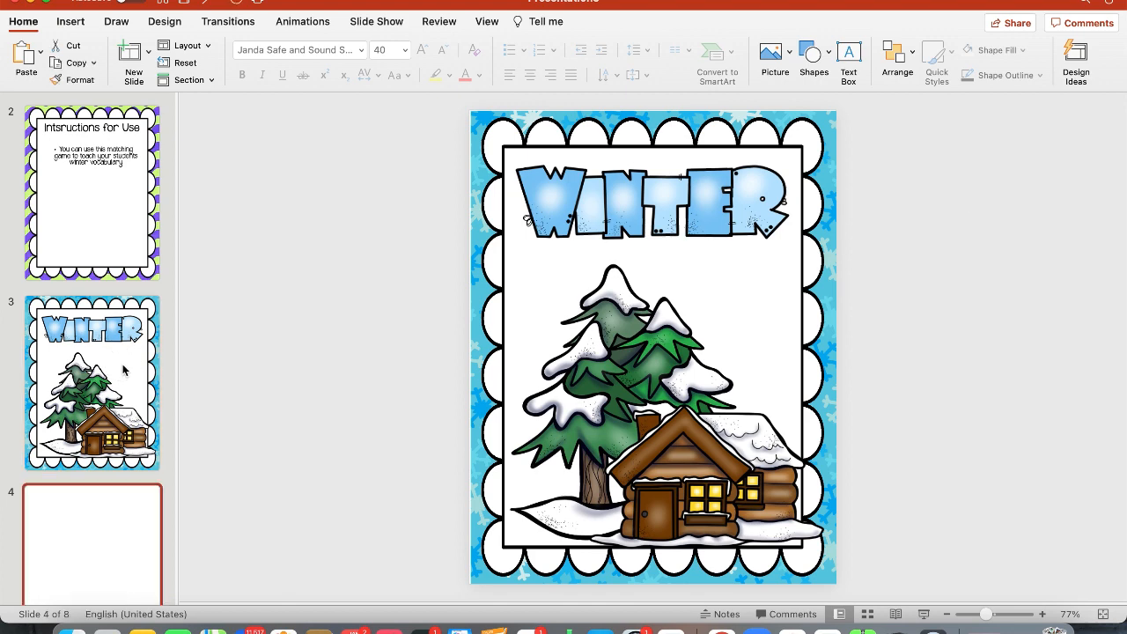
drag(107, 323, 111, 205)
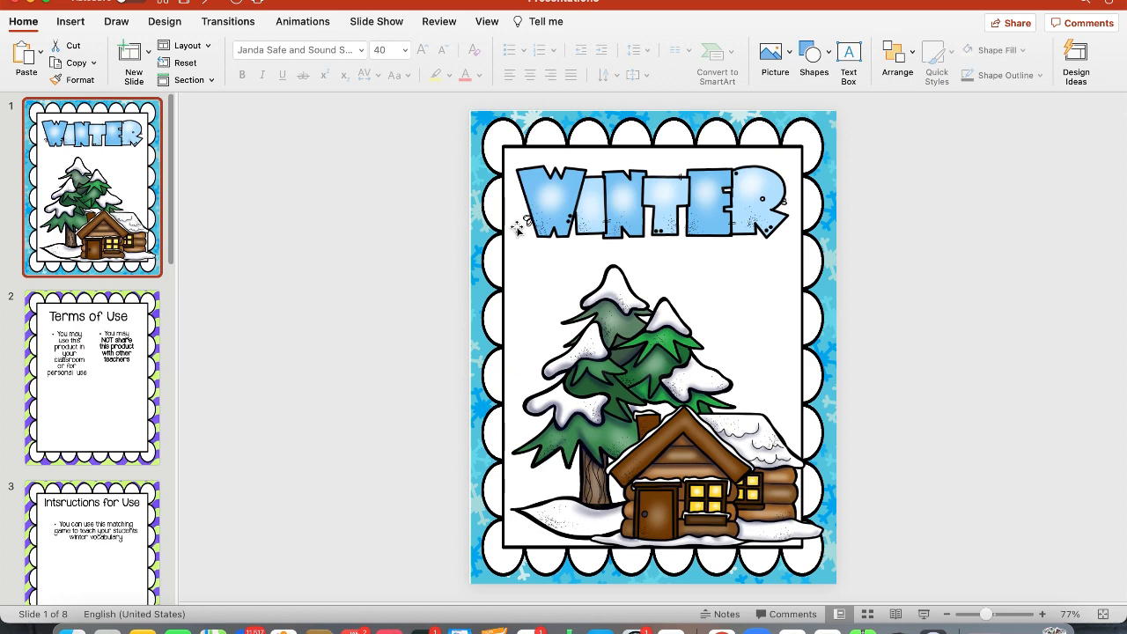
Copy winter2.png from the A Touch Of Winter folder and paste it onto the cover slide.
click(31, 2)
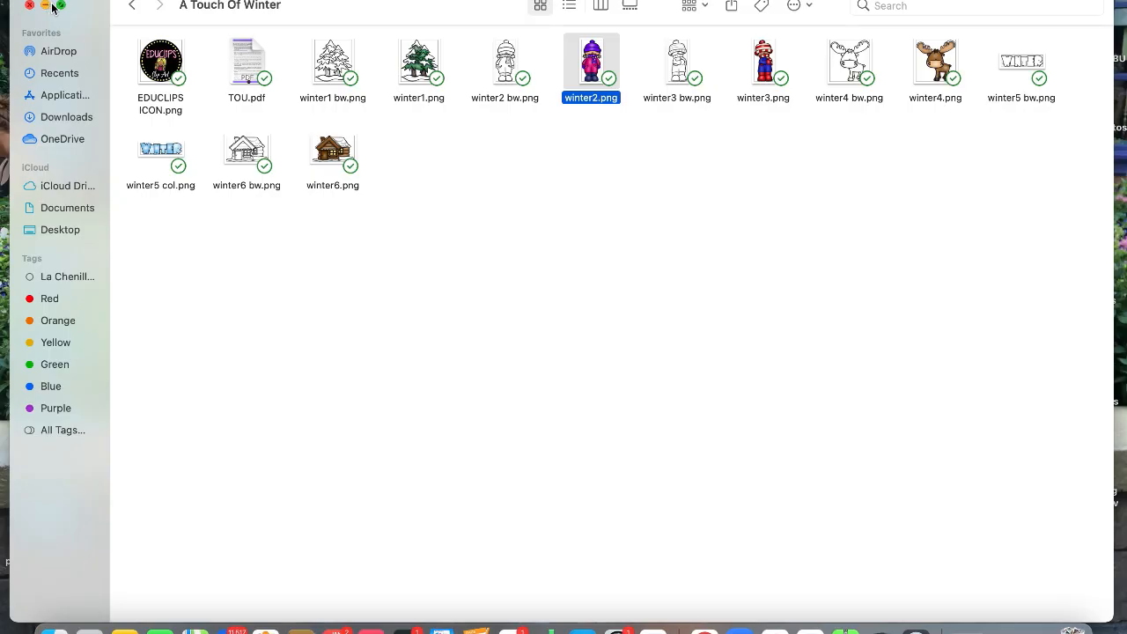
click(1038, 630)
key(super+v)
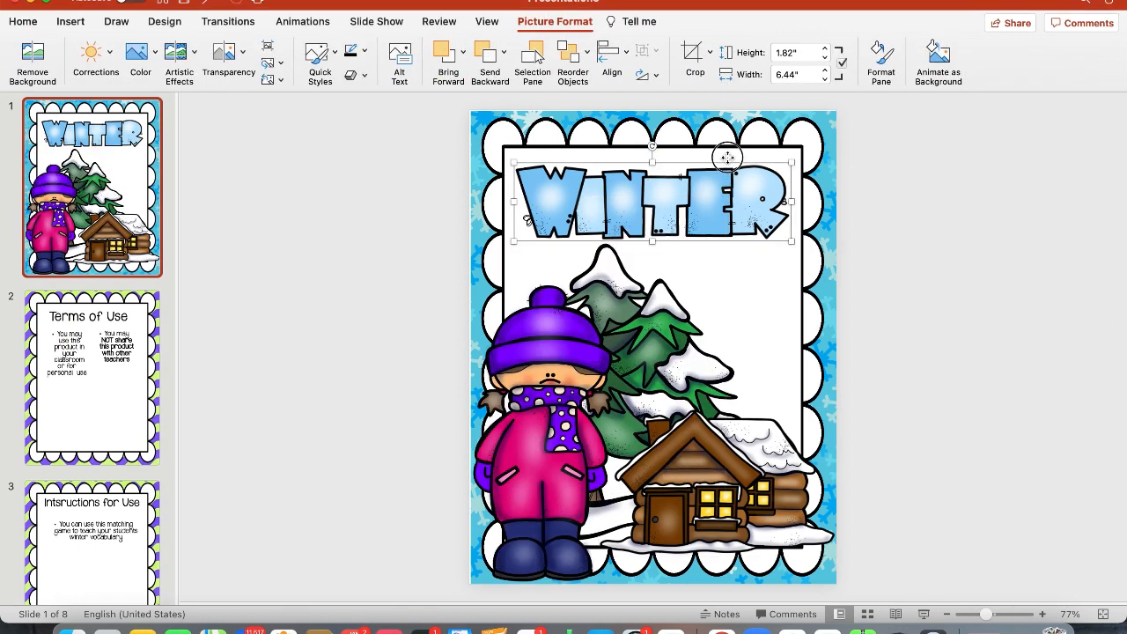
Move the WINTER title slightly higher on the cover and shrink the snowy trees picture.
drag(726, 160, 722, 151)
click(640, 335)
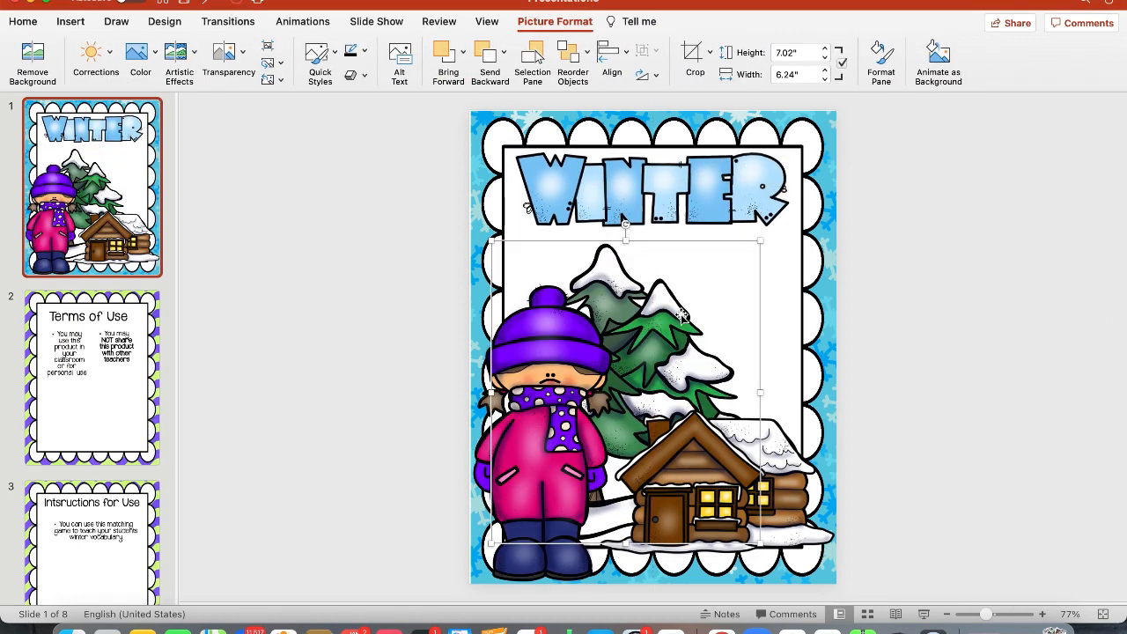
drag(756, 242, 745, 256)
click(947, 279)
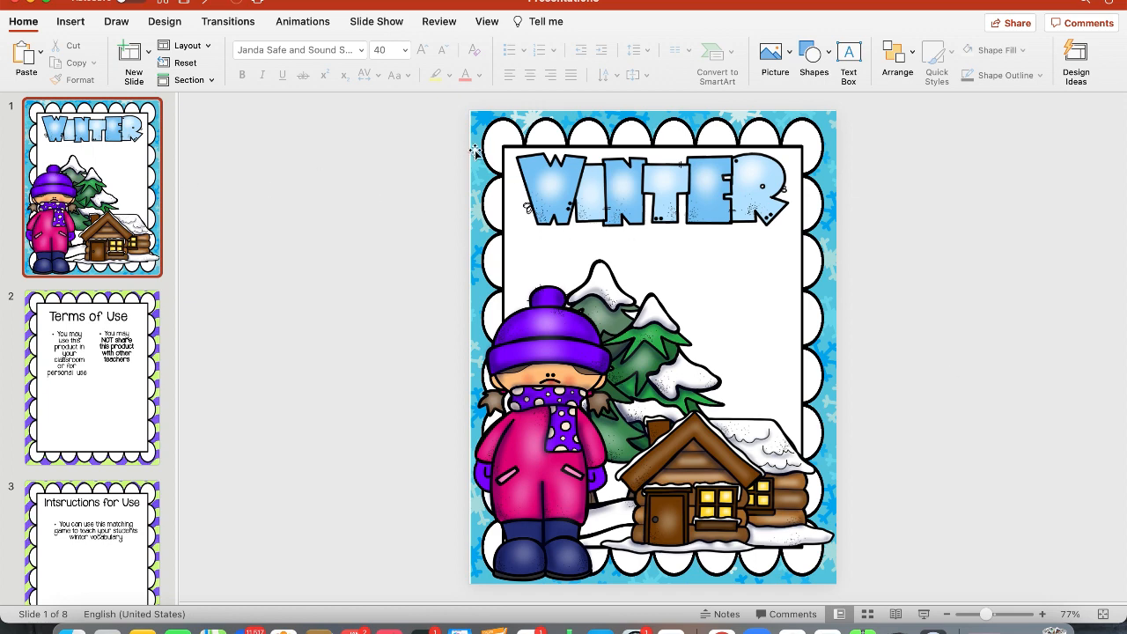
Add the text "Match Game" in 66 pt Janda Manatee Bubble below the WINTER title and adjust the trees picture beneath it.
key(super+v)
drag(536, 176, 740, 225)
click(643, 345)
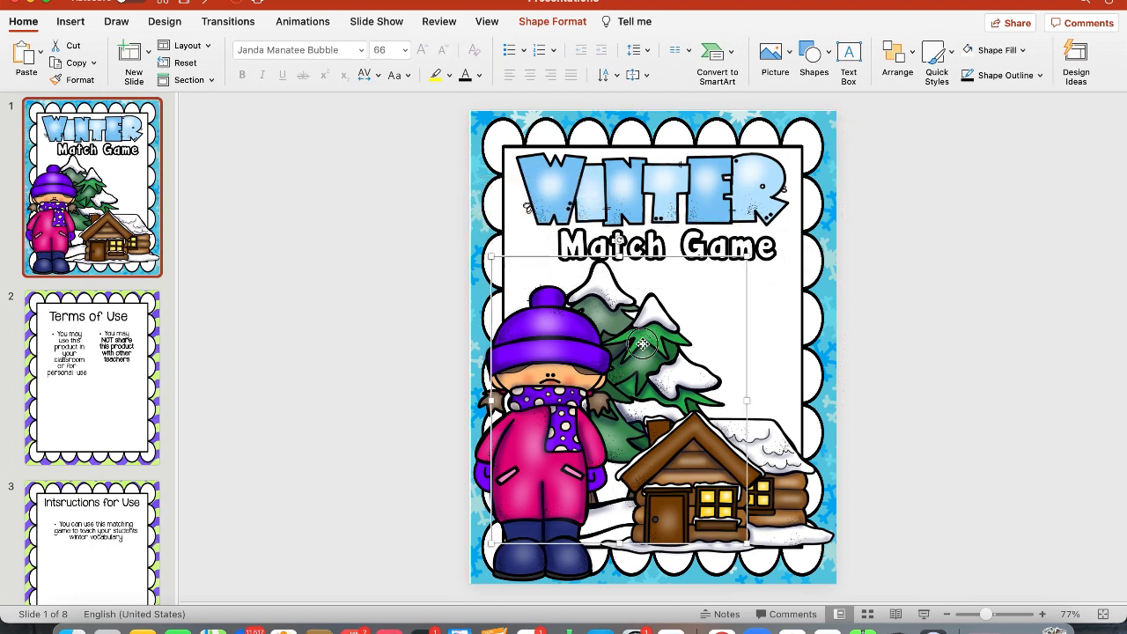
click(958, 295)
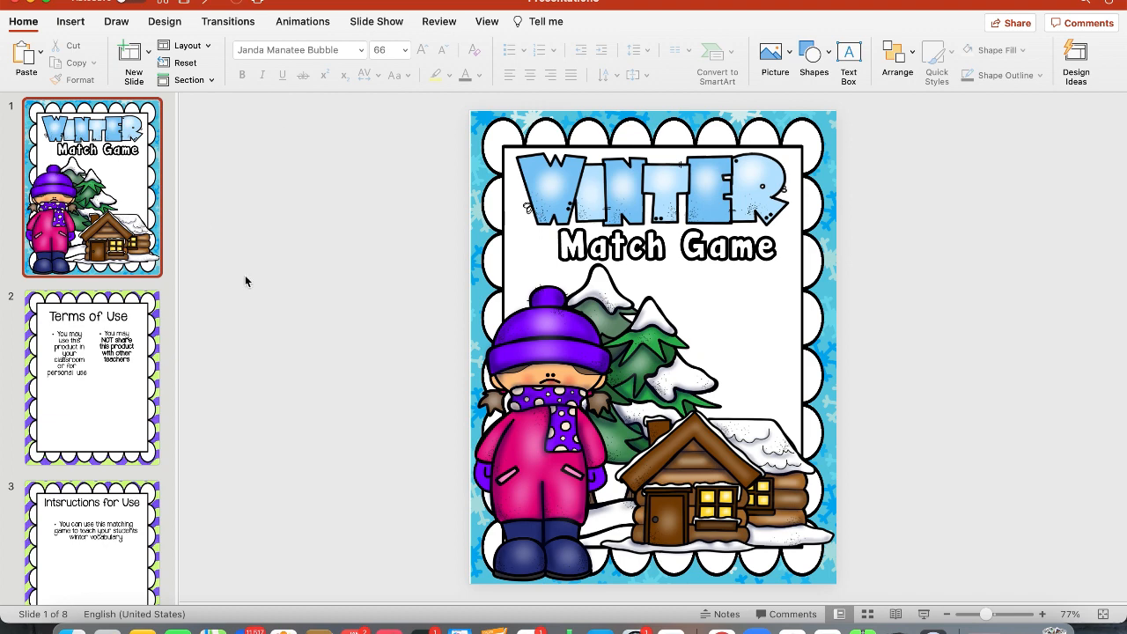
Play the cover and poster presentation as a slide show from the first slide through to the end.
click(372, 24)
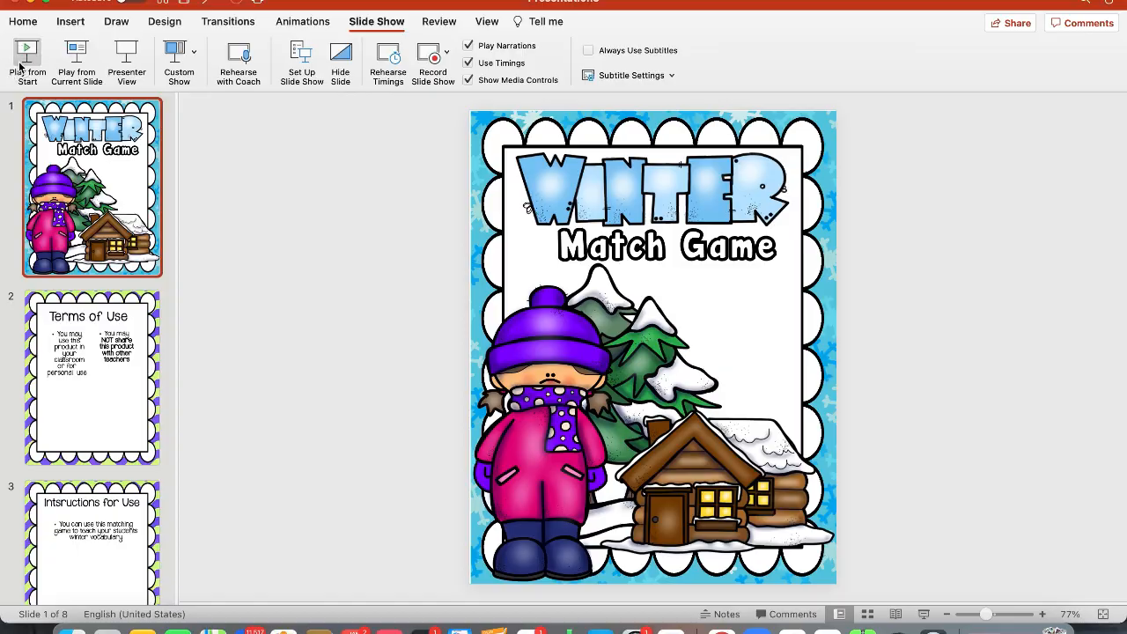
click(22, 68)
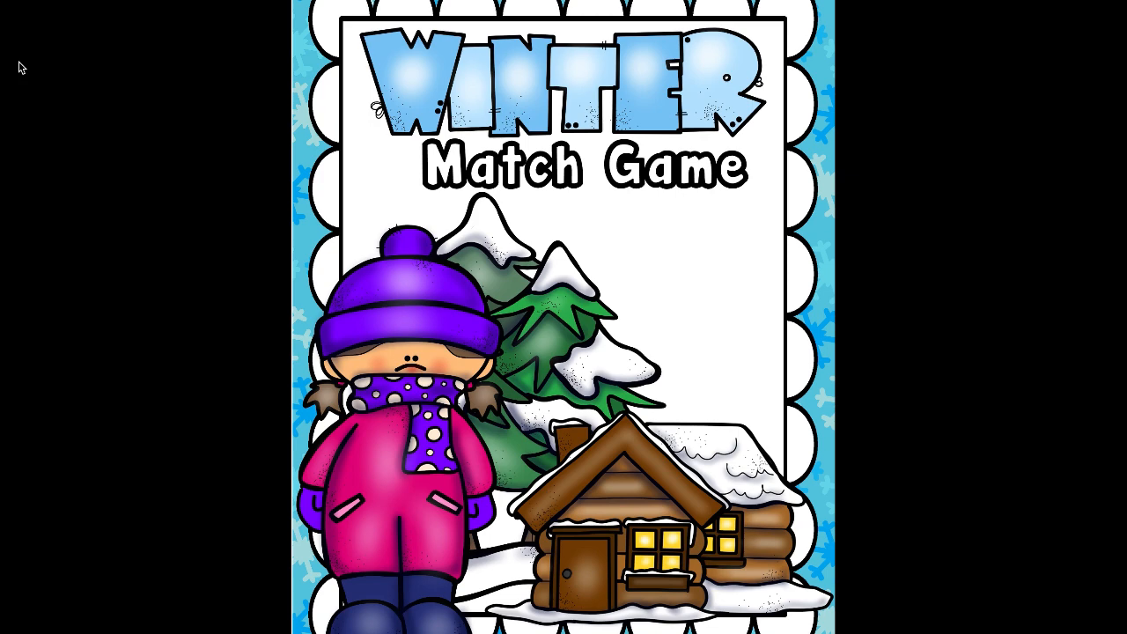
click(22, 68)
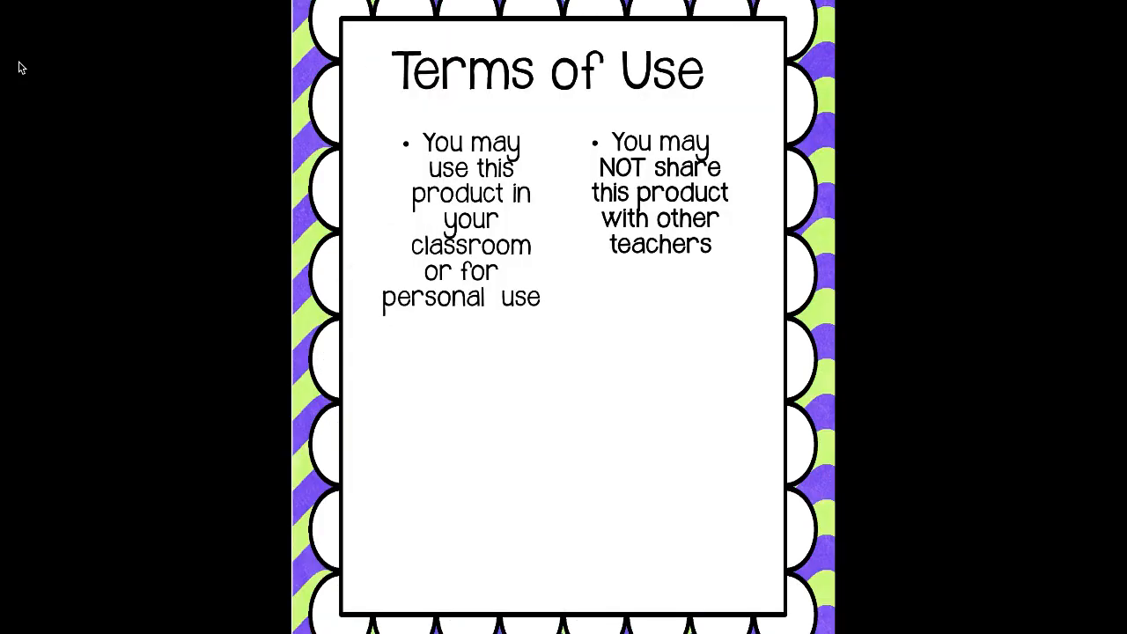
click(22, 67)
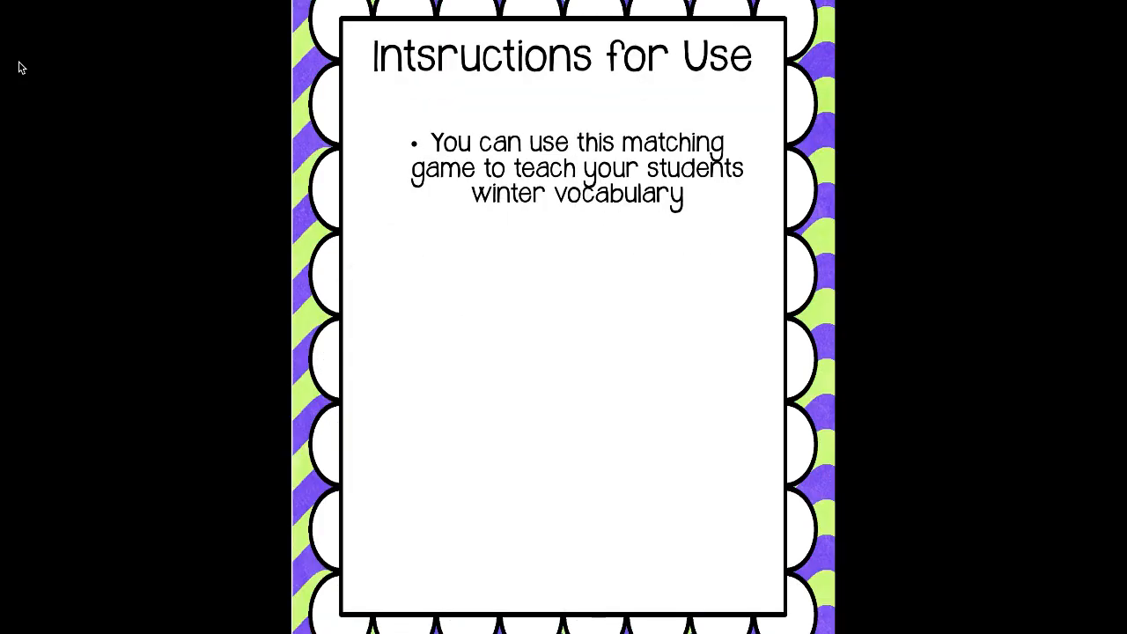
click(22, 68)
click(22, 68)
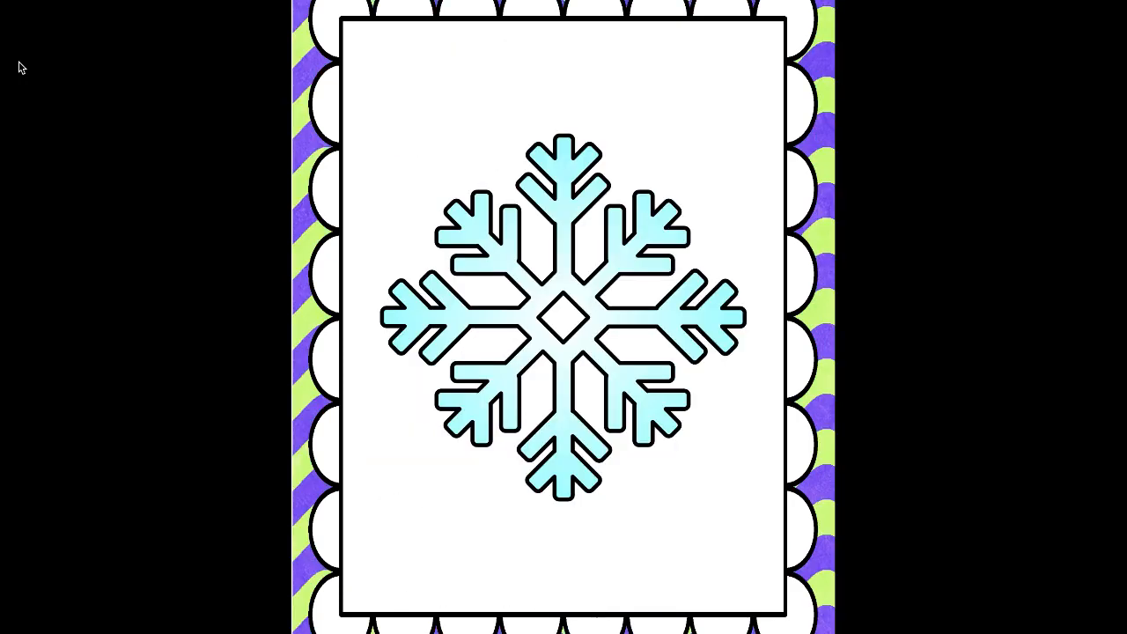
key(Right)
key(Right)
key(Right)
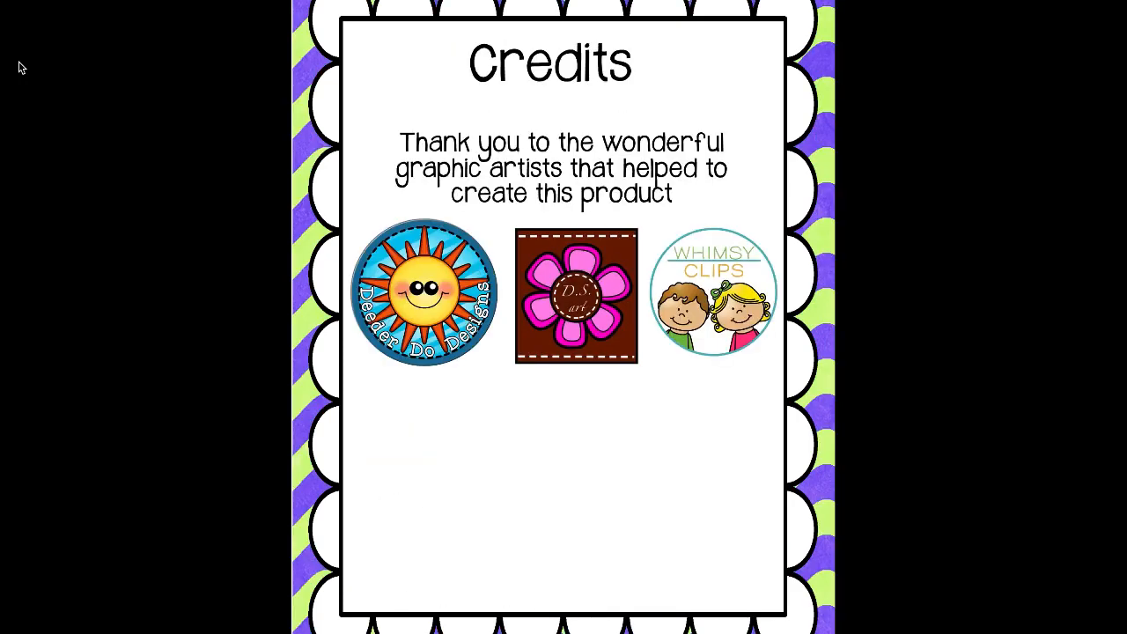
key(Right)
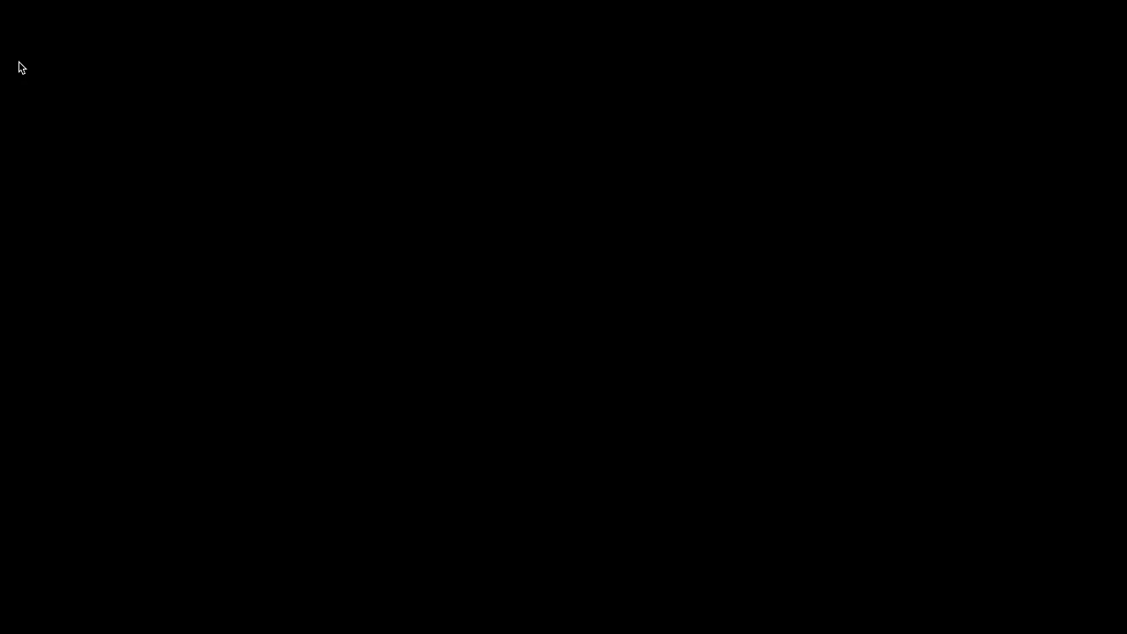
key(Right)
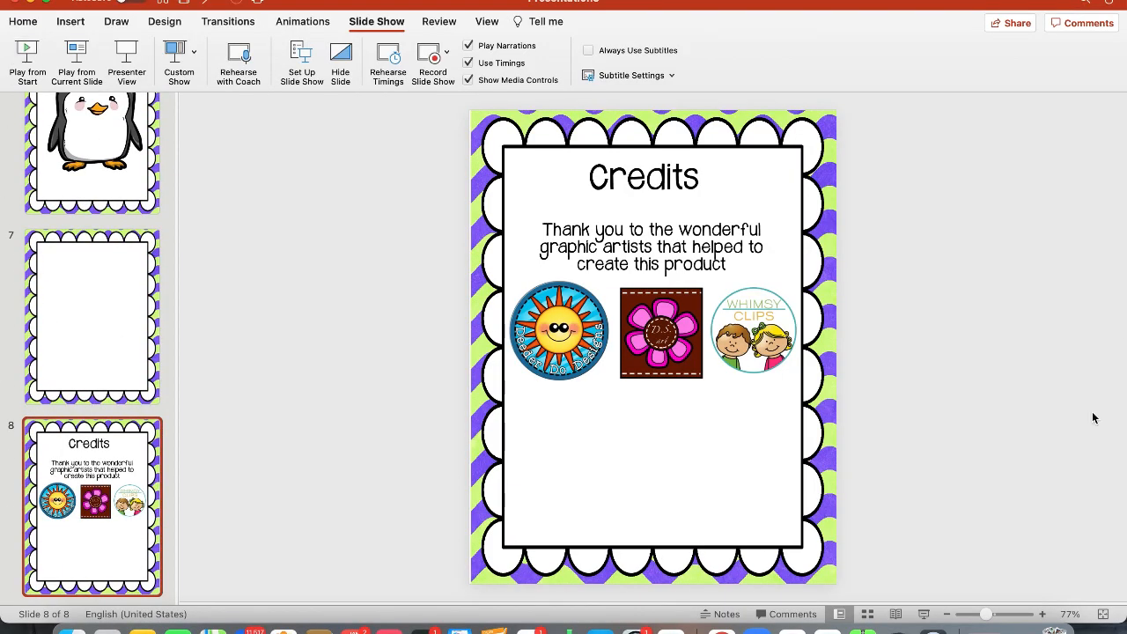
Switch to the matching cards presentation and play it as a slide show from the first slide to the end.
click(1013, 625)
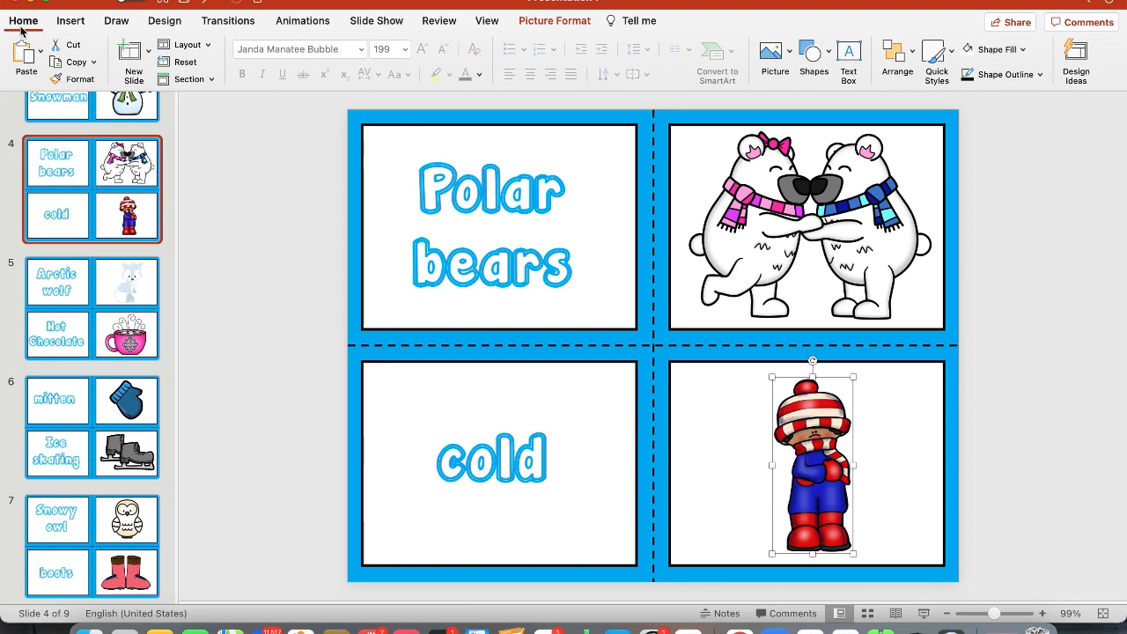
click(378, 20)
click(19, 51)
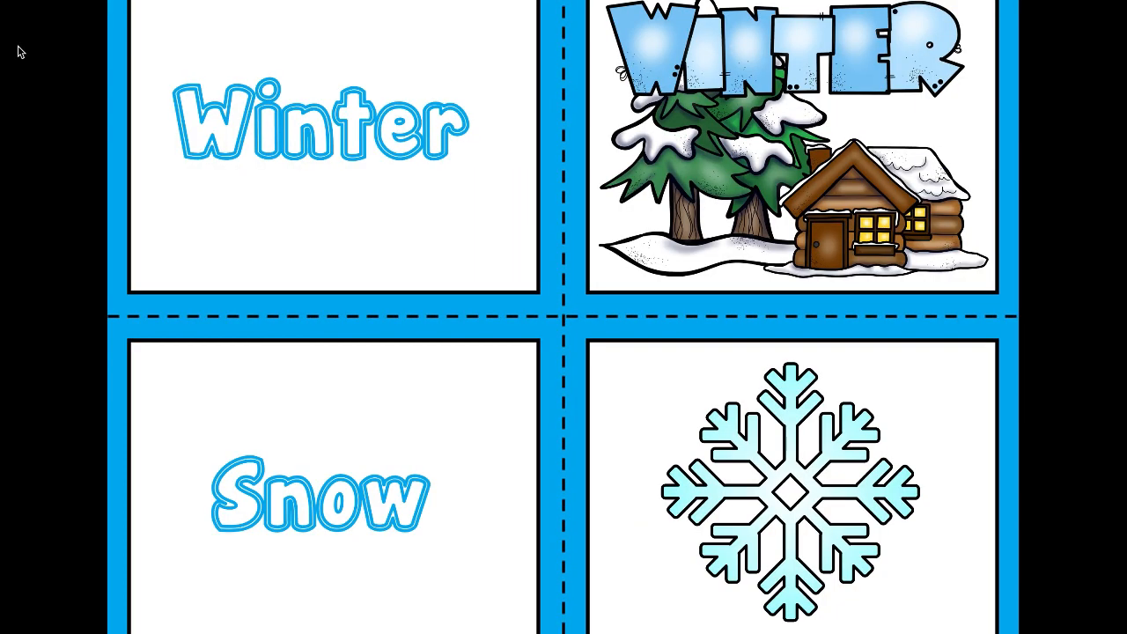
key(Right)
key(Right)
key(Right)
key(Right)
key(Right)
key(Right)
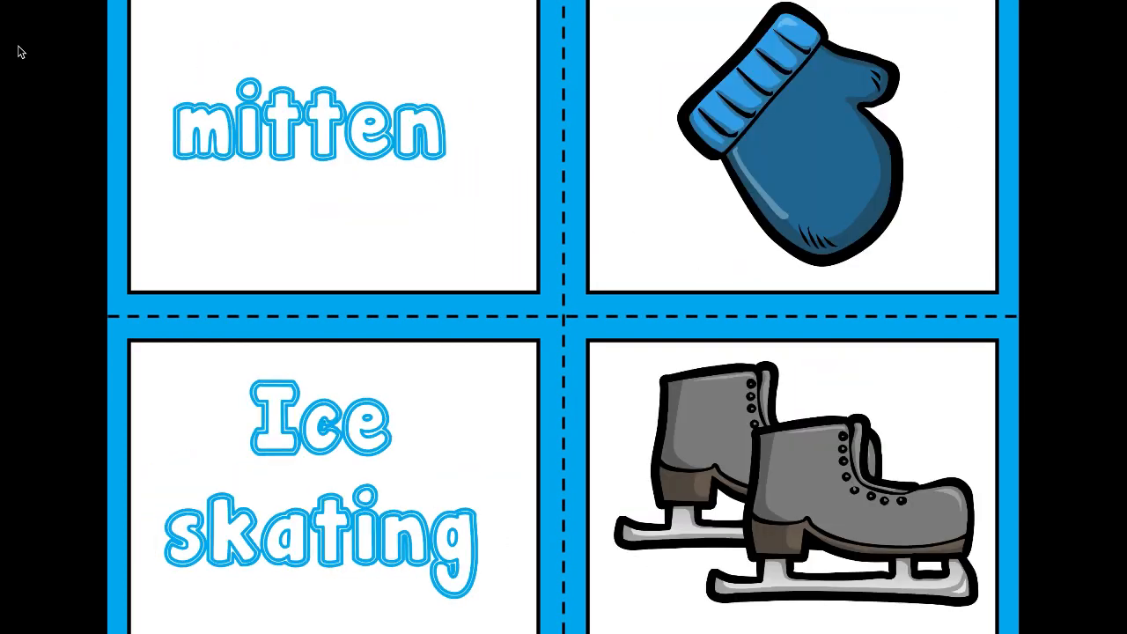
key(Right)
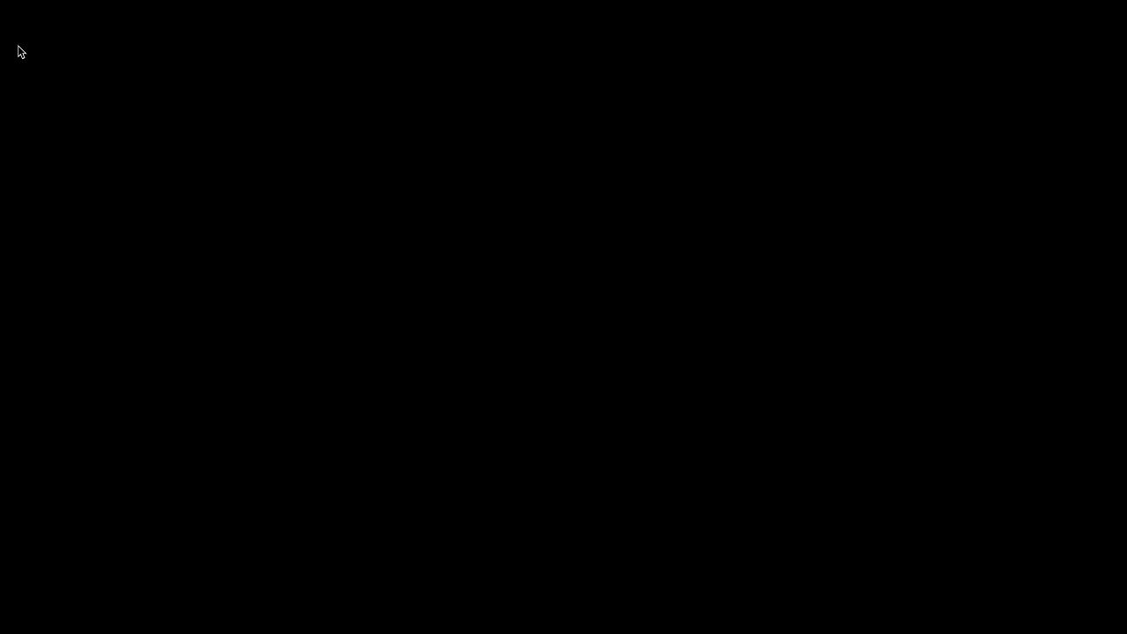
key(Right)
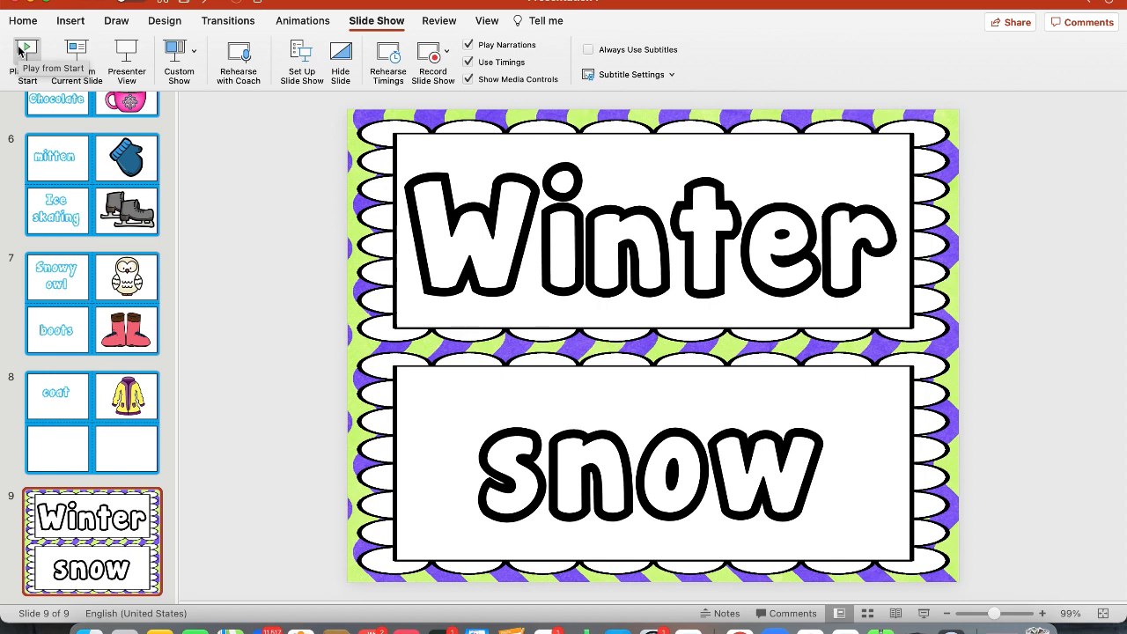
Save the matching cards presentation in the Content Library folder as "winter match game set".
key(super+s)
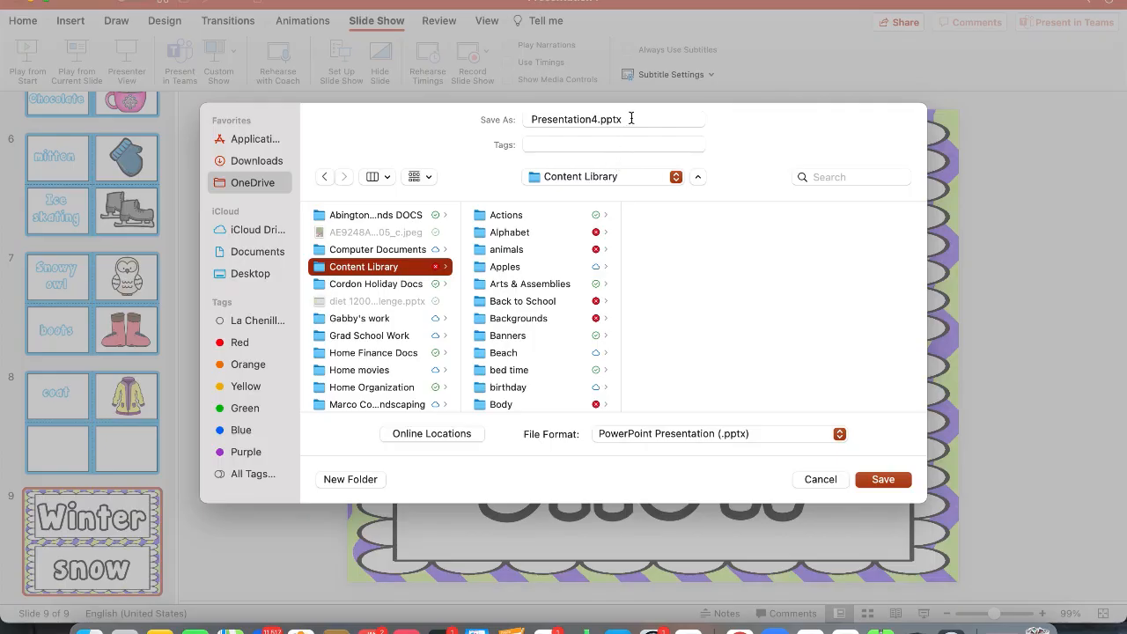
drag(629, 117, 503, 111)
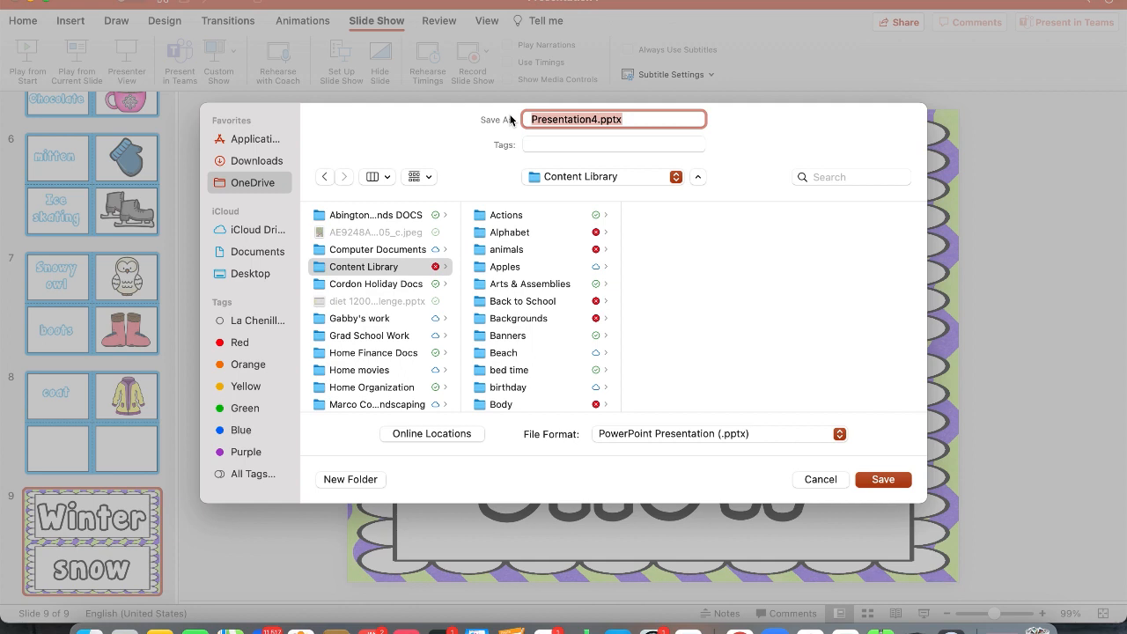
text(winter m)
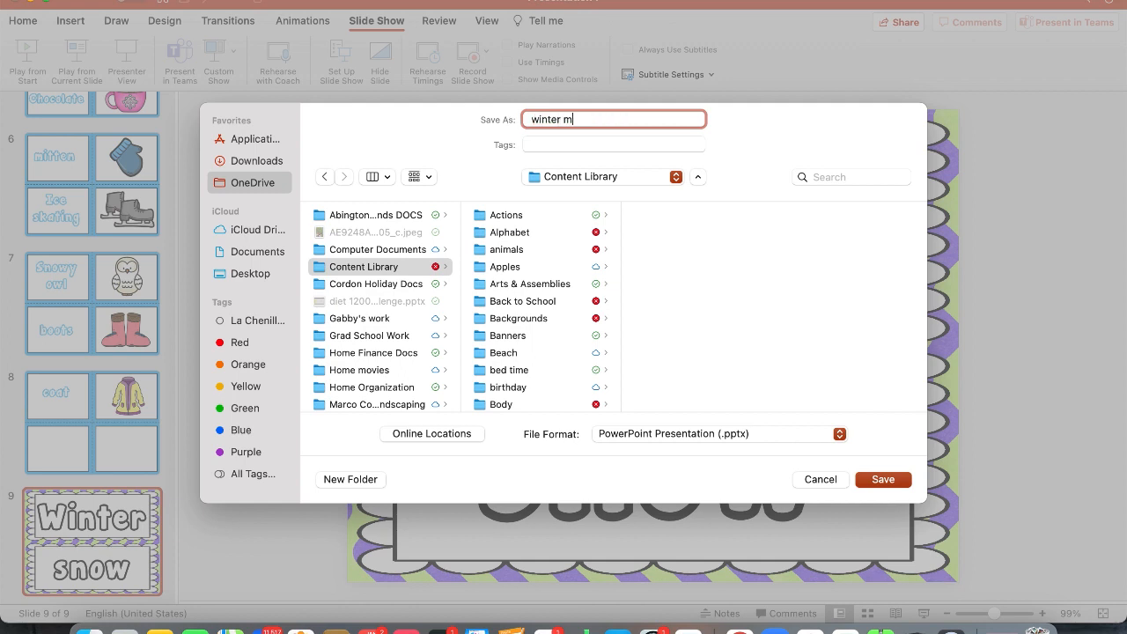
text(atch game set)
click(889, 479)
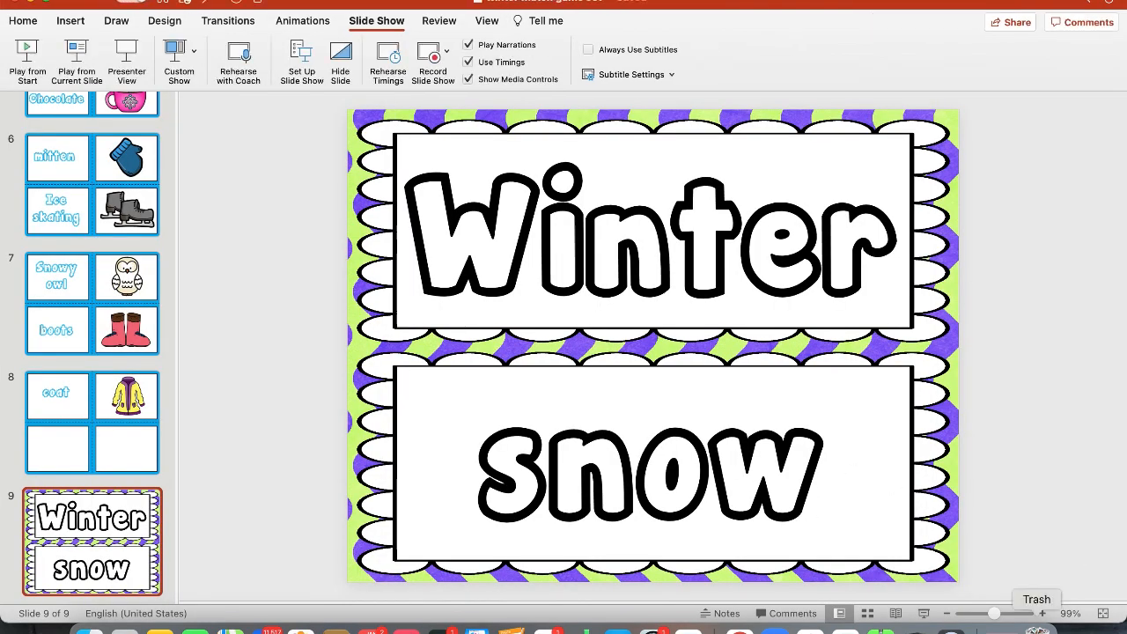
Minimize the matching cards presentation and save the poster presentation as "winter match game flash cards" in Content Library.
click(31, 3)
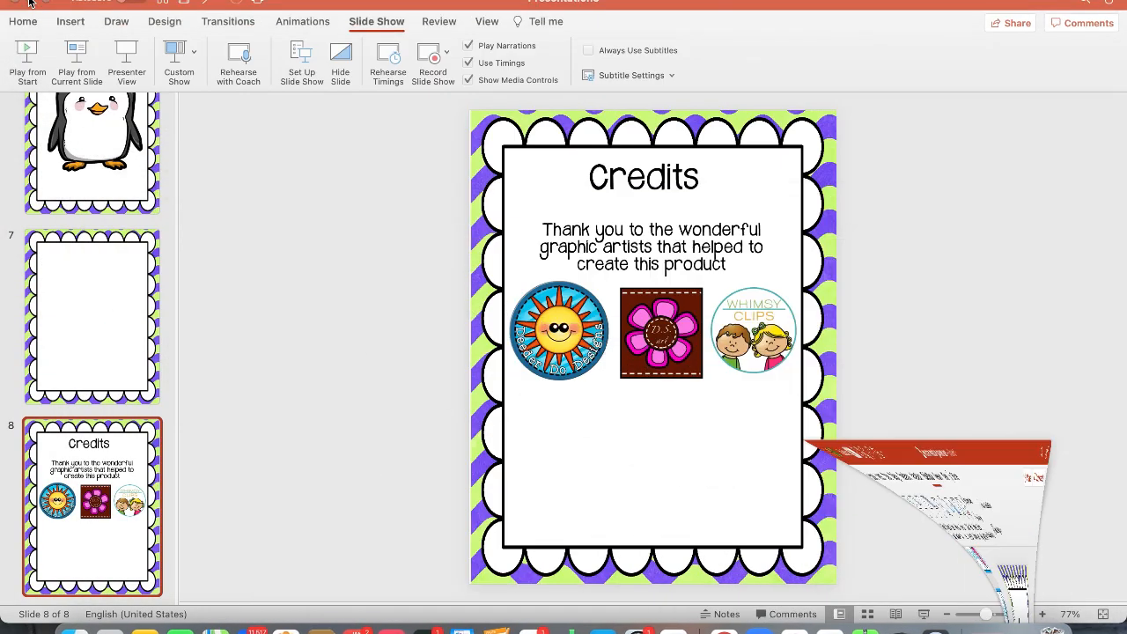
click(117, 1)
click(139, 109)
text(w)
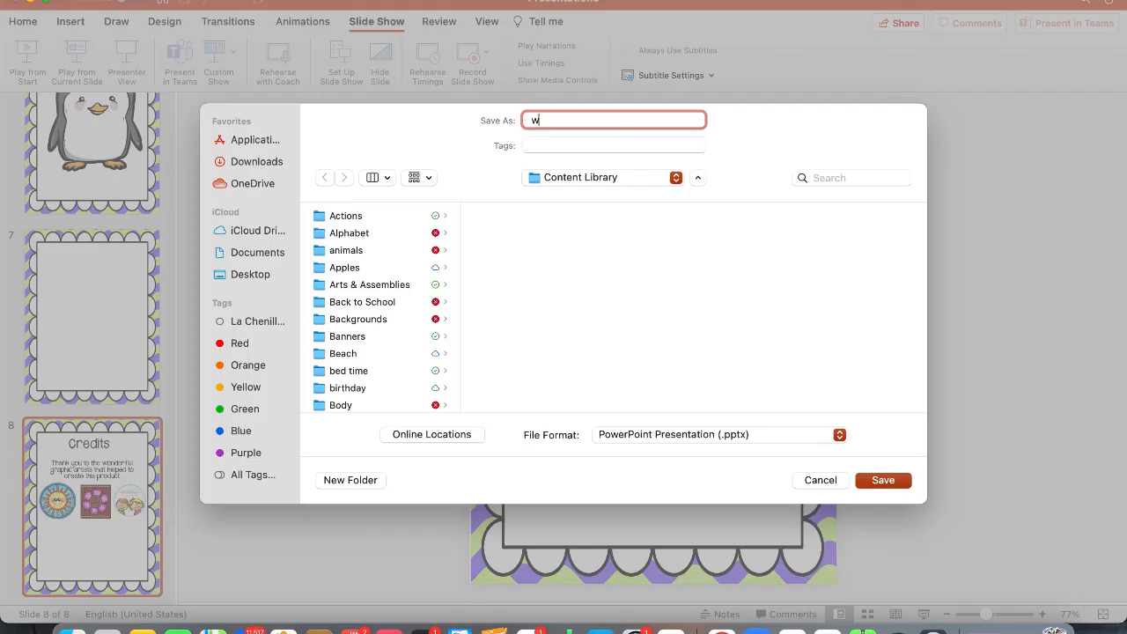
text(inter match game flash cards)
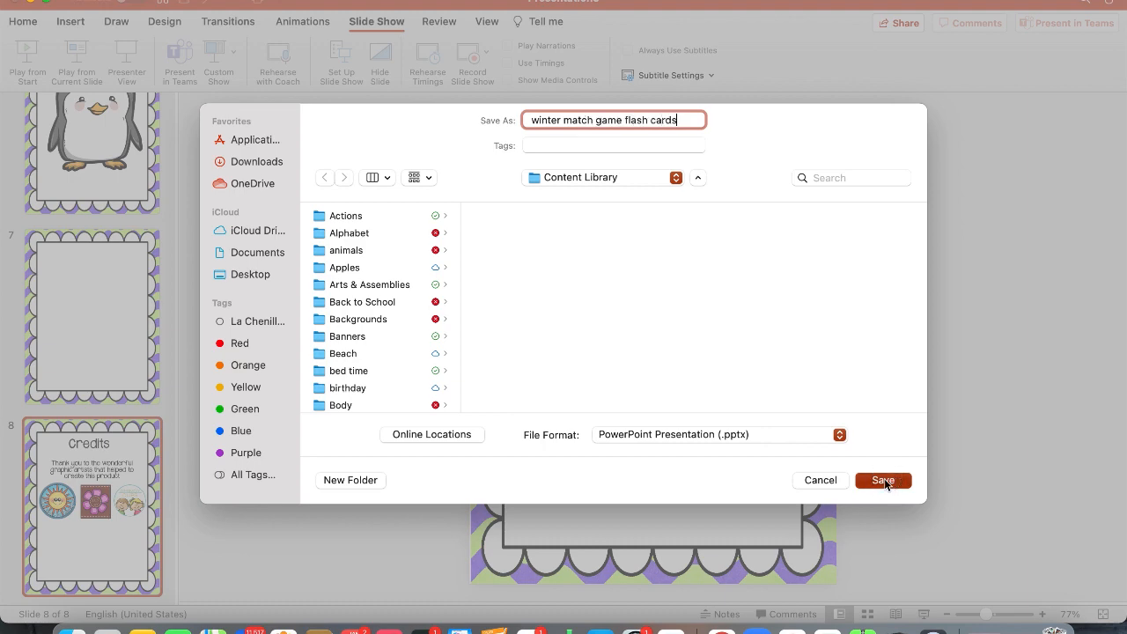
click(885, 478)
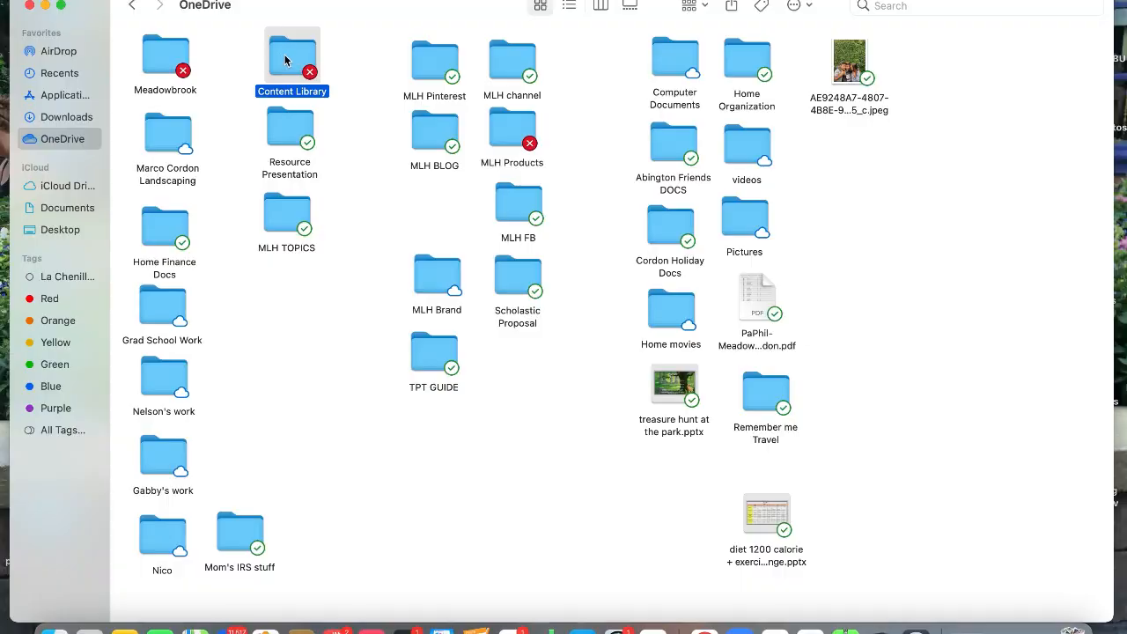
In Finder's Content Library folder, move both winter match game files down to the empty space beside the New Years folder.
double_click(285, 60)
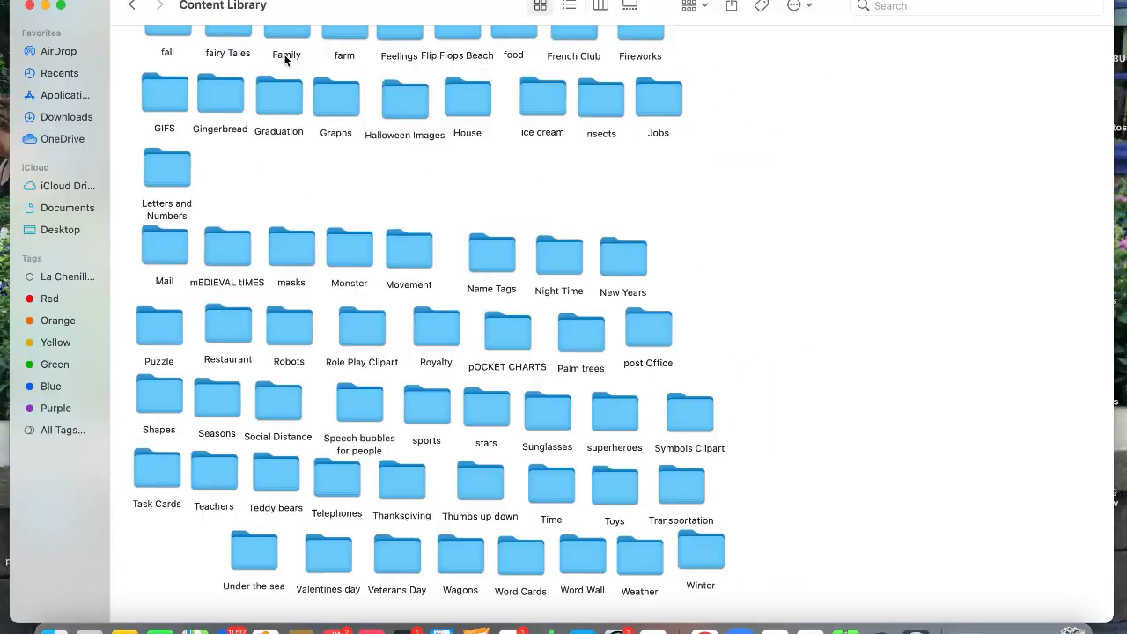
scroll(548, 185, up, 8)
scroll(548, 185, up, 3)
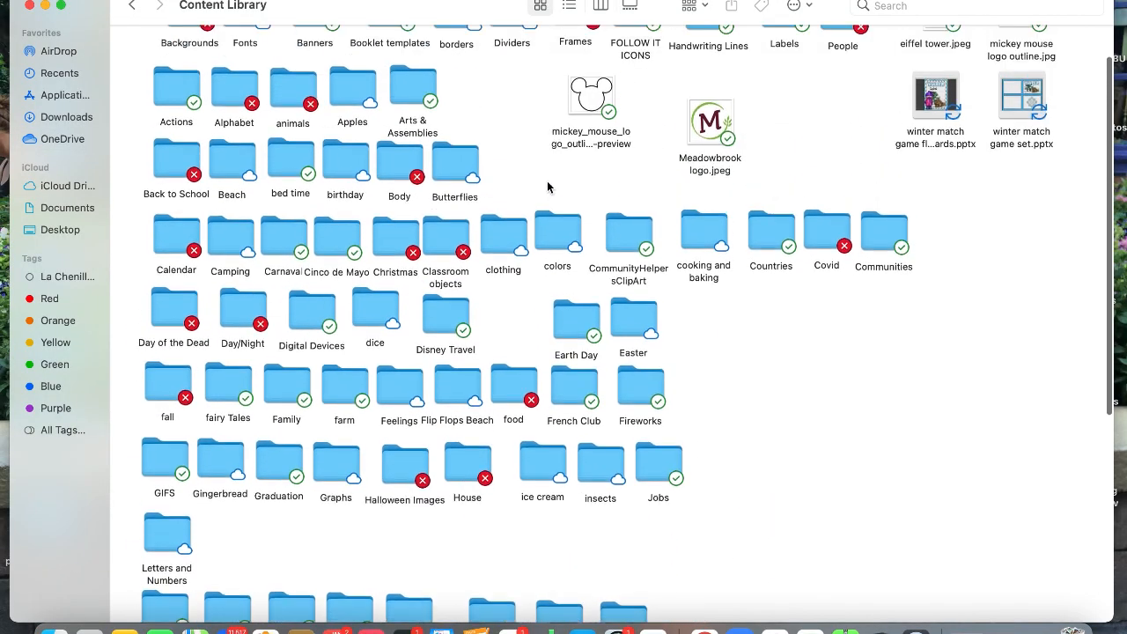
drag(936, 128, 786, 465)
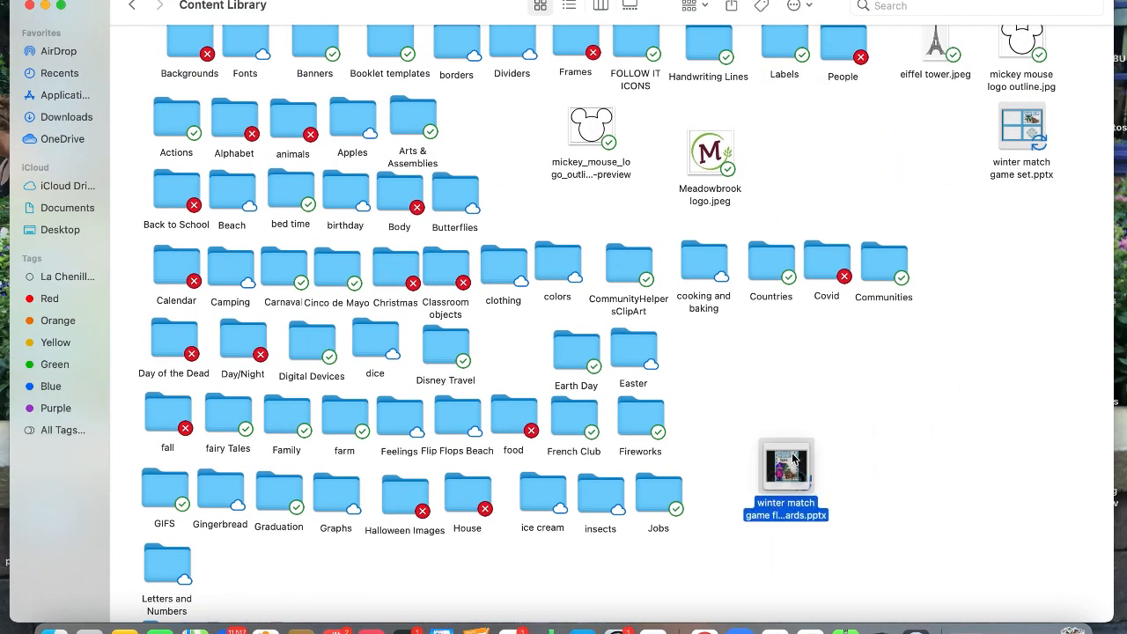
drag(1036, 119, 895, 464)
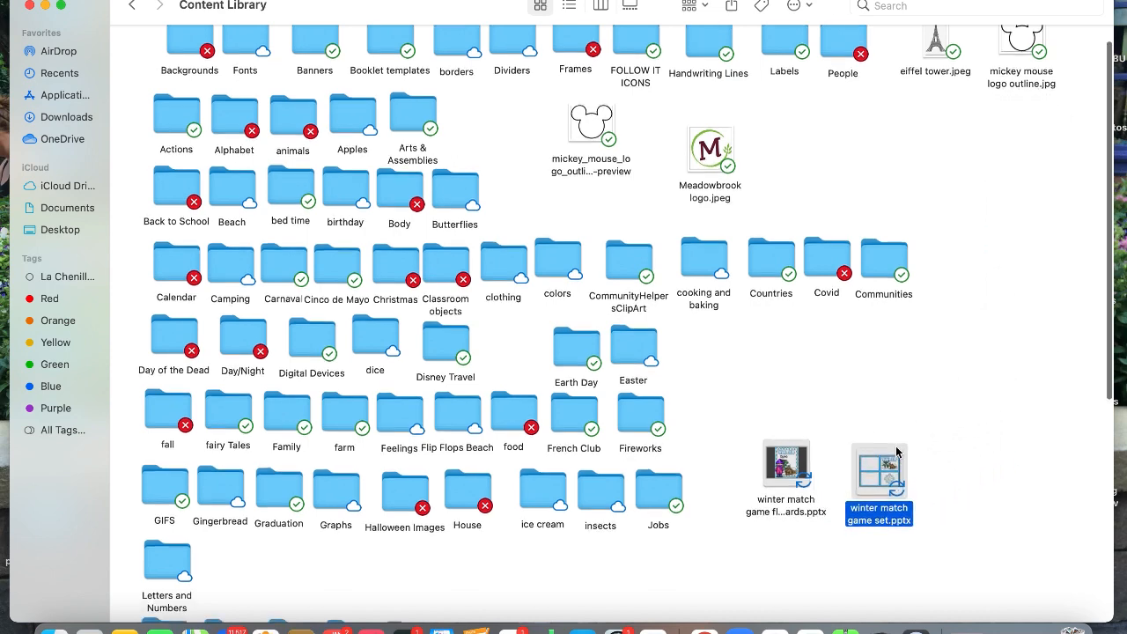
scroll(893, 448, down, 8)
click(777, 99)
drag(777, 99, 779, 236)
drag(874, 98, 900, 231)
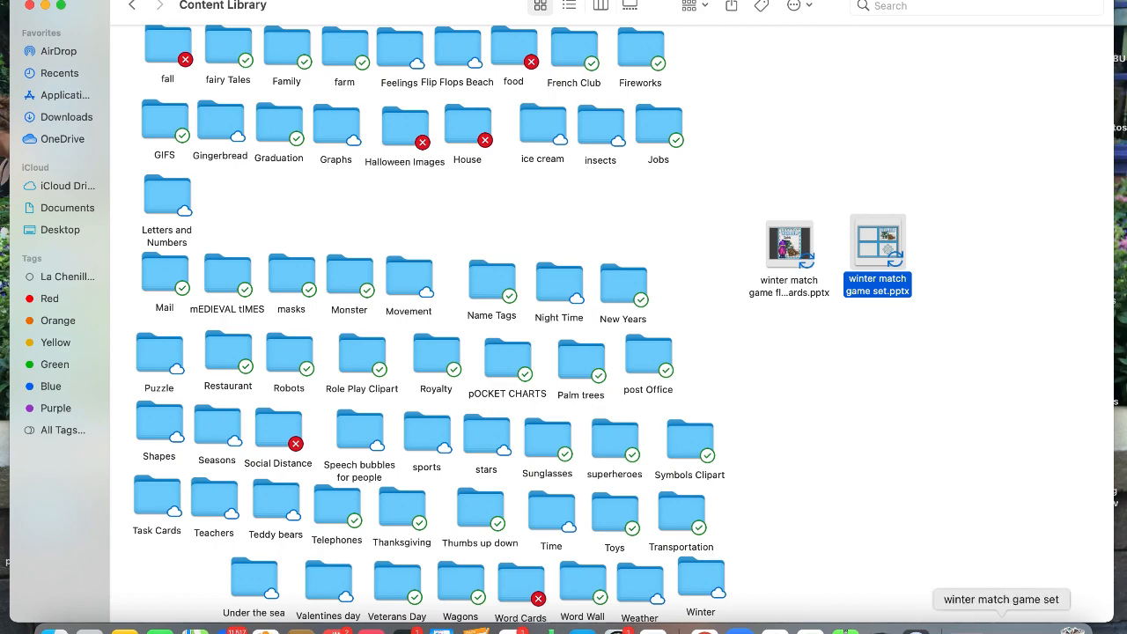
Switch to the winter match game set presentation and review its print settings and PDF options without printing.
click(1002, 631)
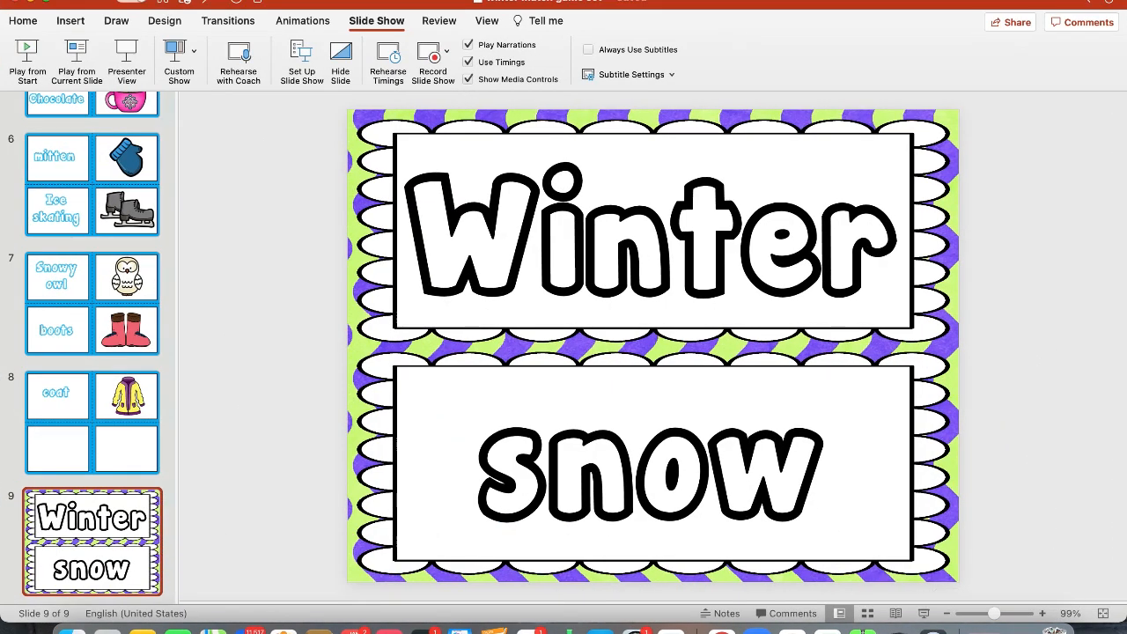
click(127, 1)
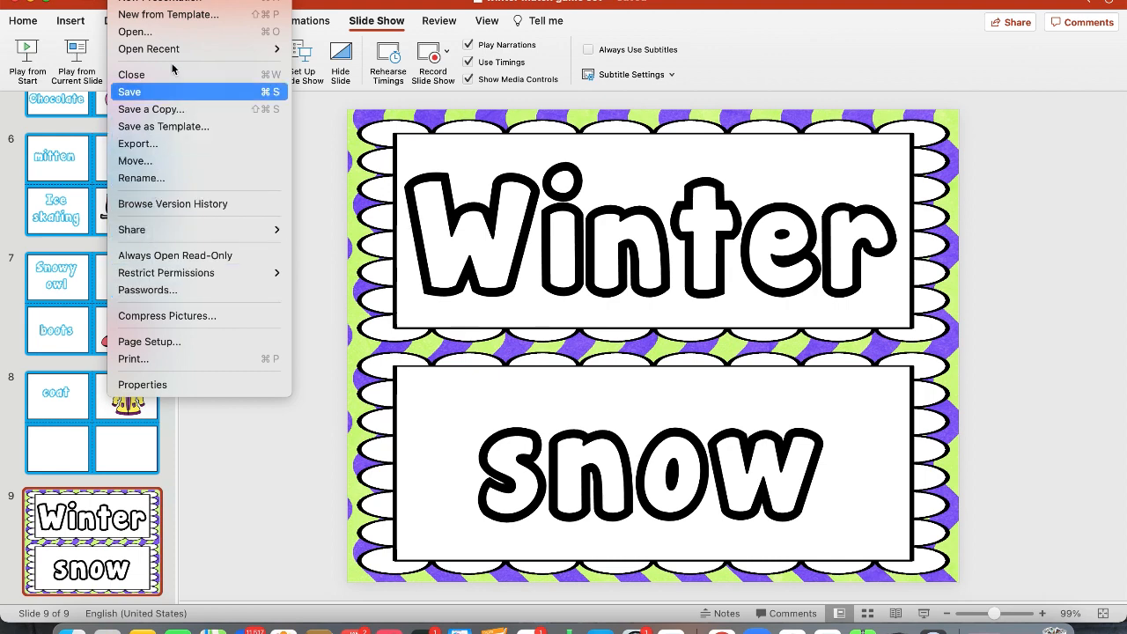
click(146, 360)
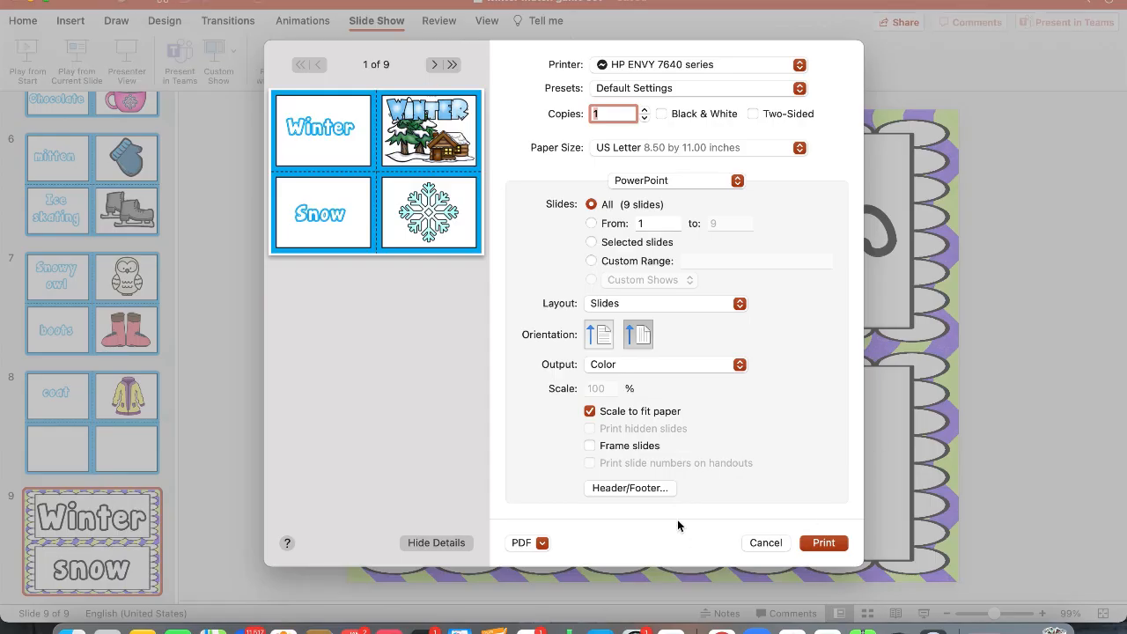
click(541, 544)
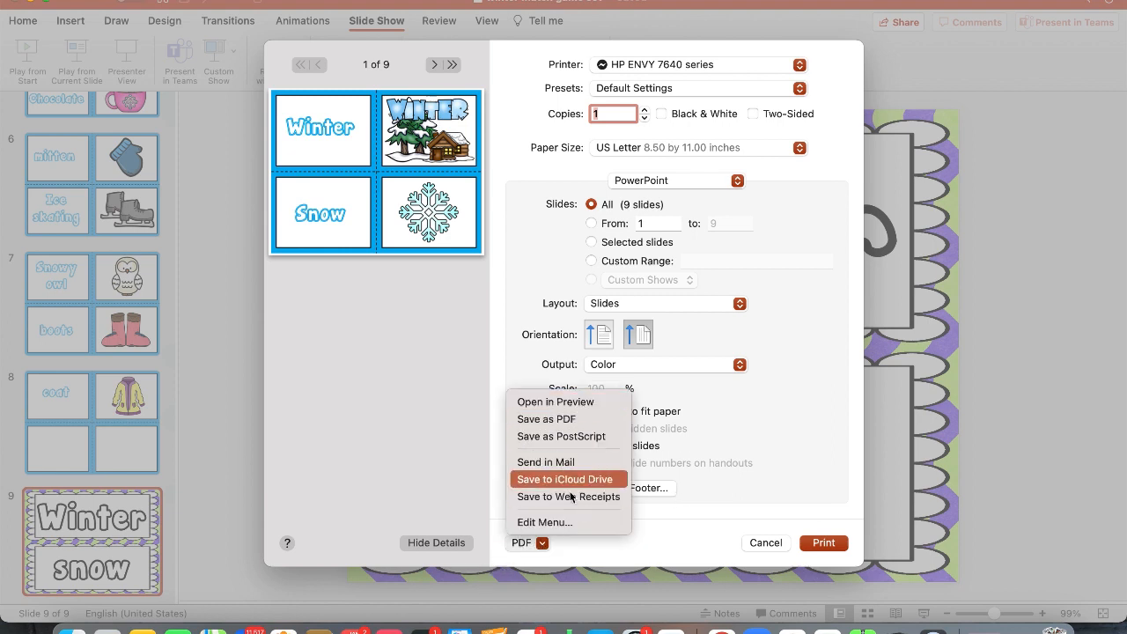
click(766, 546)
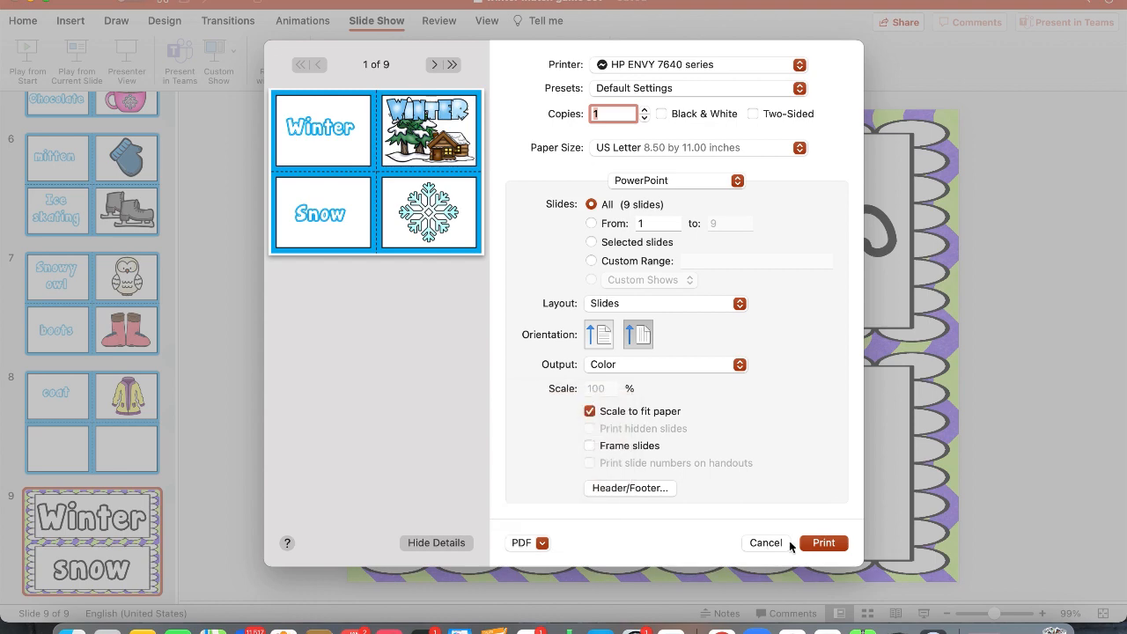
click(769, 542)
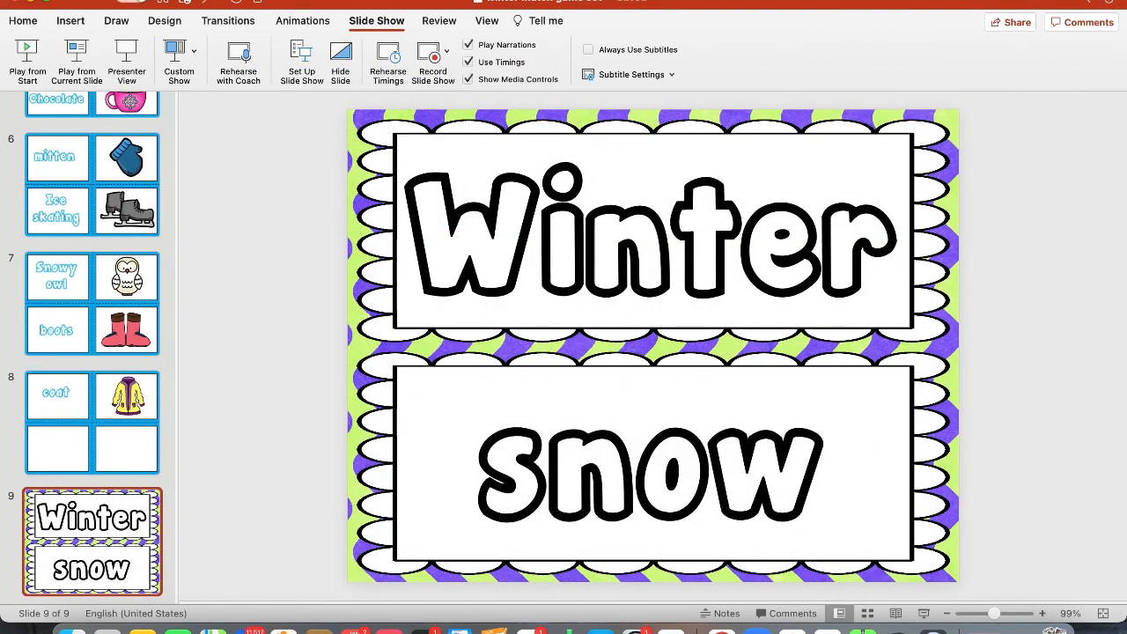
Export the winter match game set presentation as a PDF to the Content Library folder.
click(126, 1)
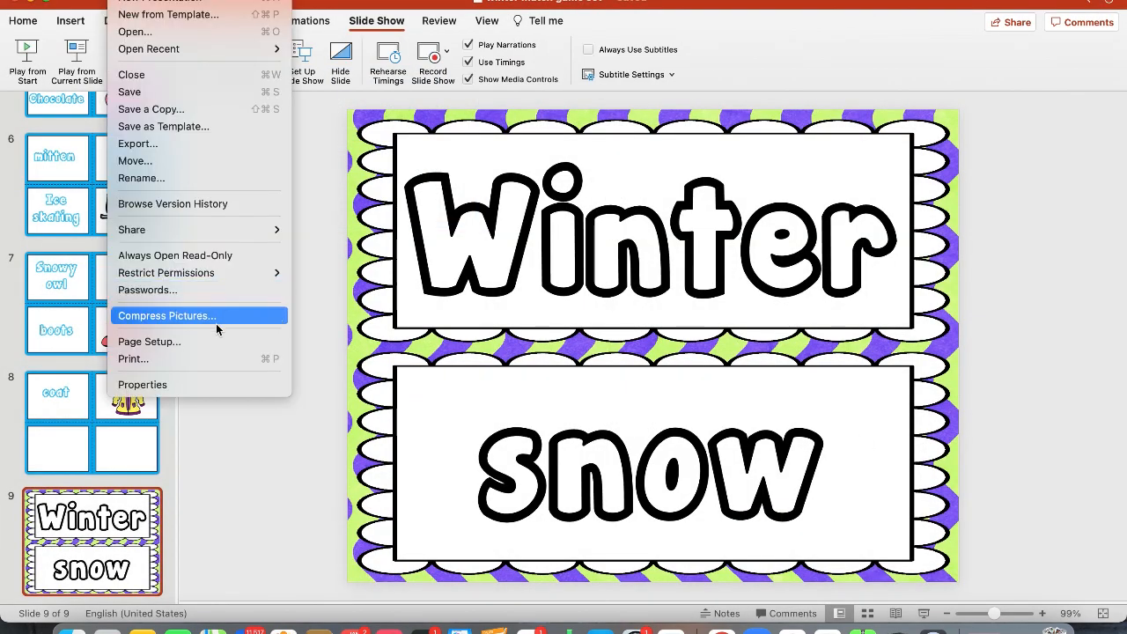
click(168, 145)
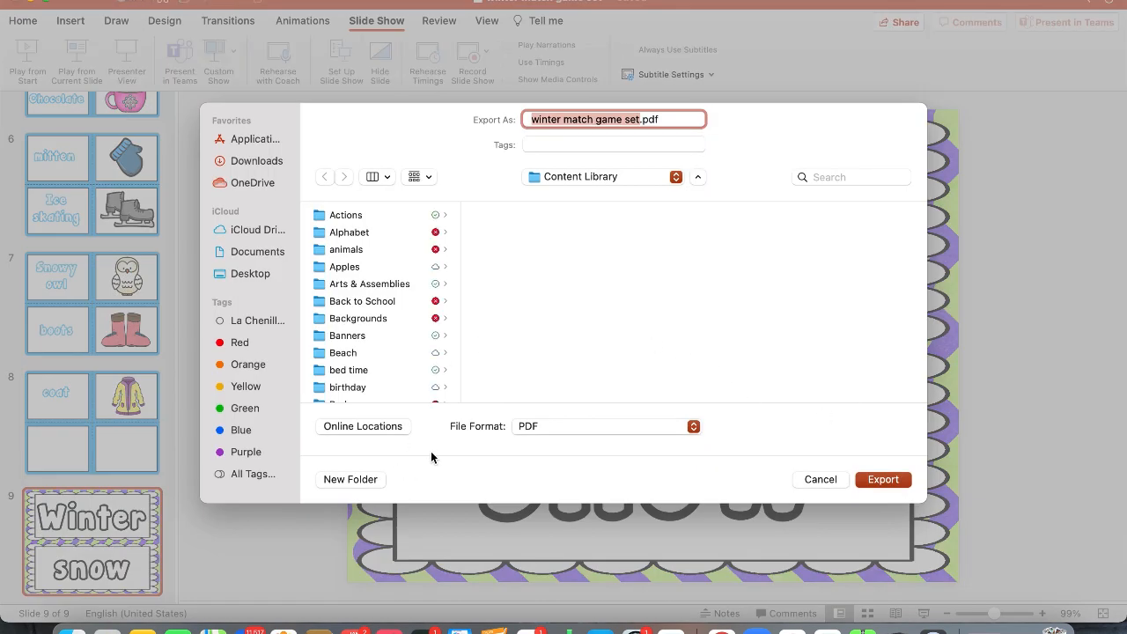
click(884, 479)
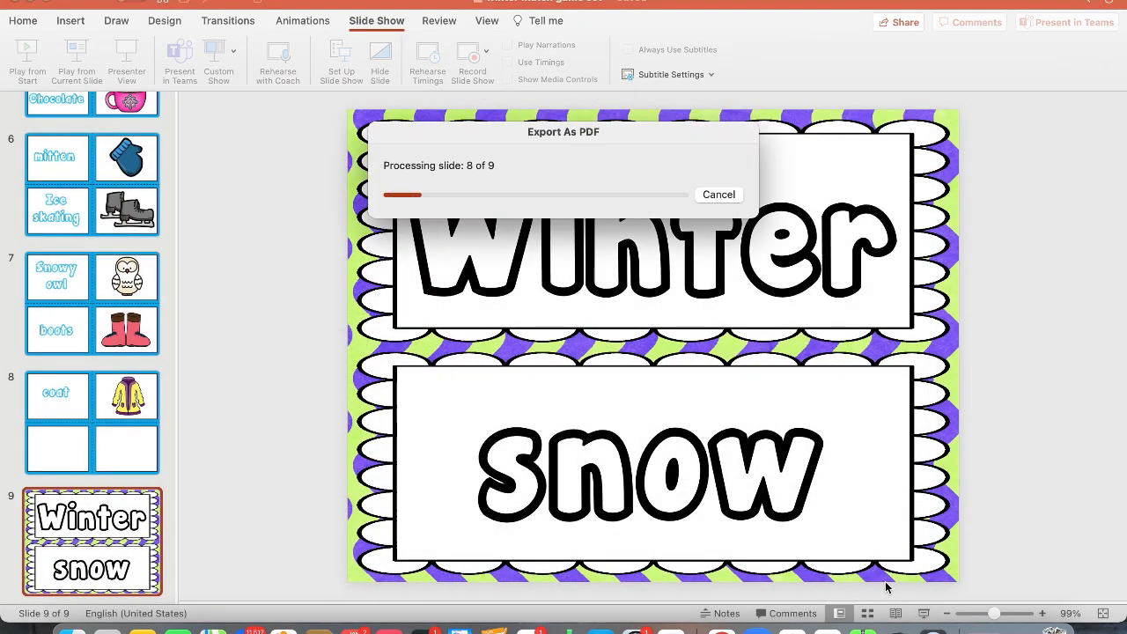
Close the game set presentation and export the winter match game flash cards presentation as a PDF to Content Library, closing it too.
click(32, 4)
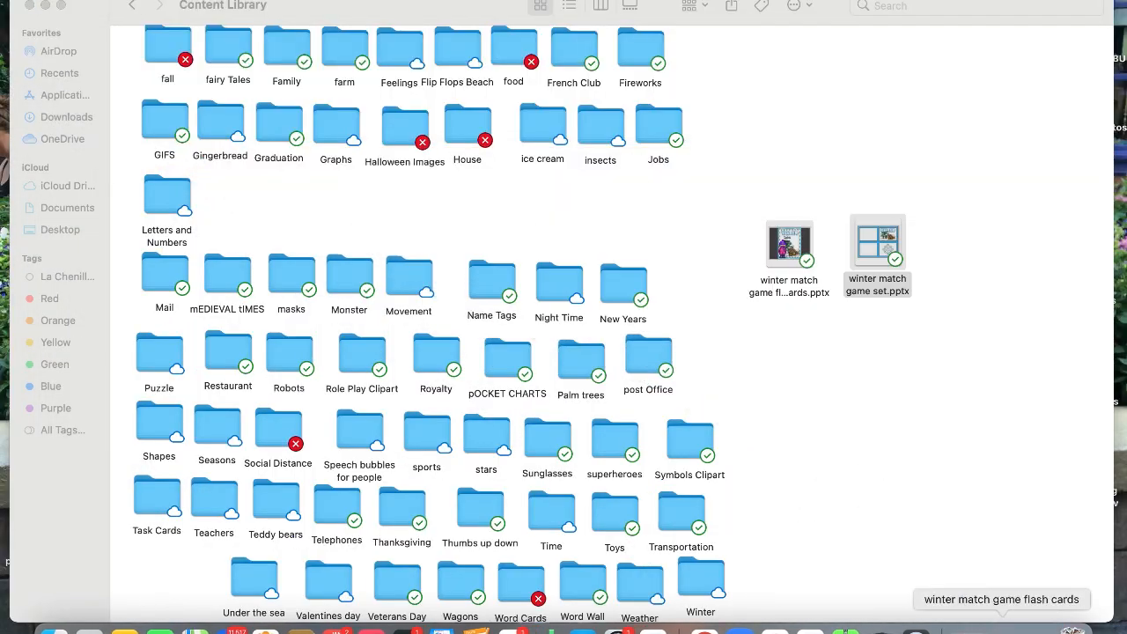
click(1002, 626)
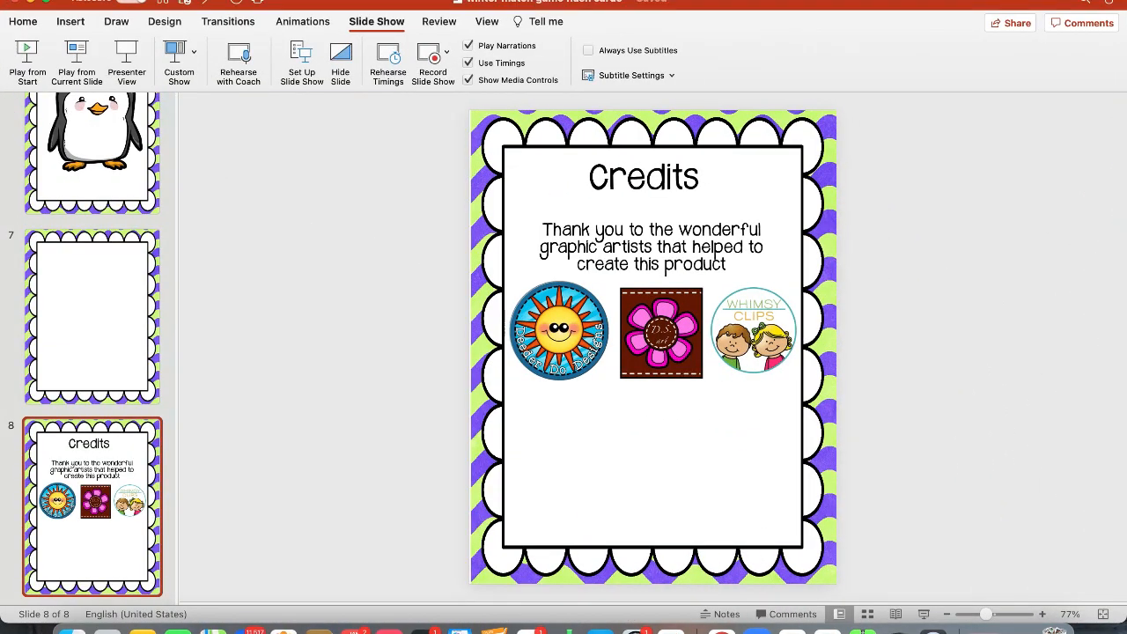
click(119, 1)
click(166, 144)
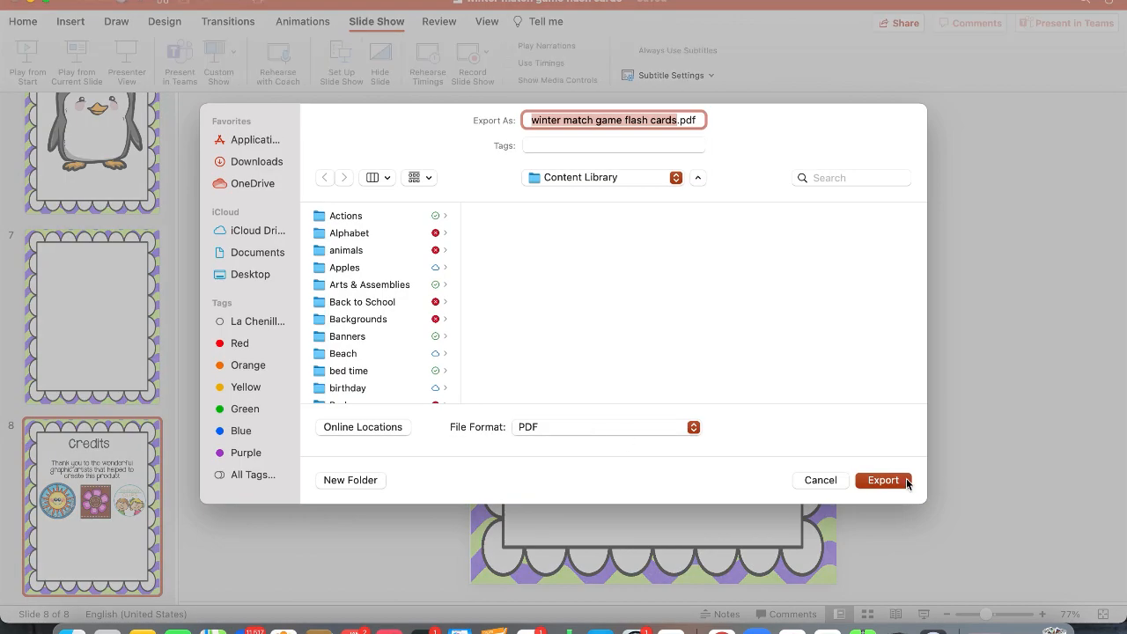
click(896, 482)
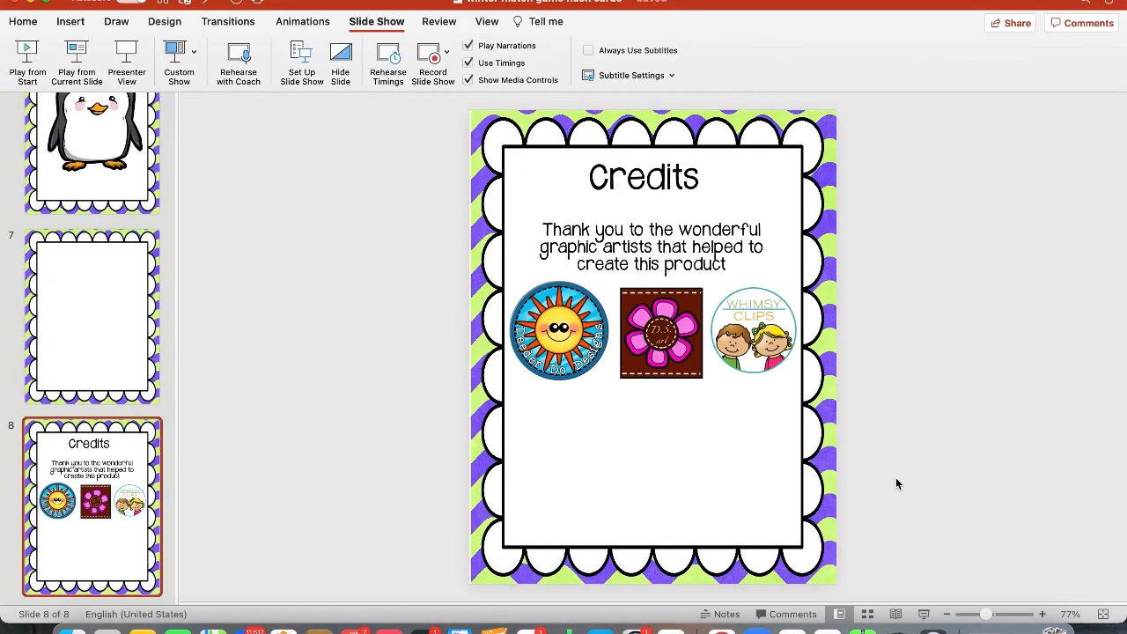
click(30, 3)
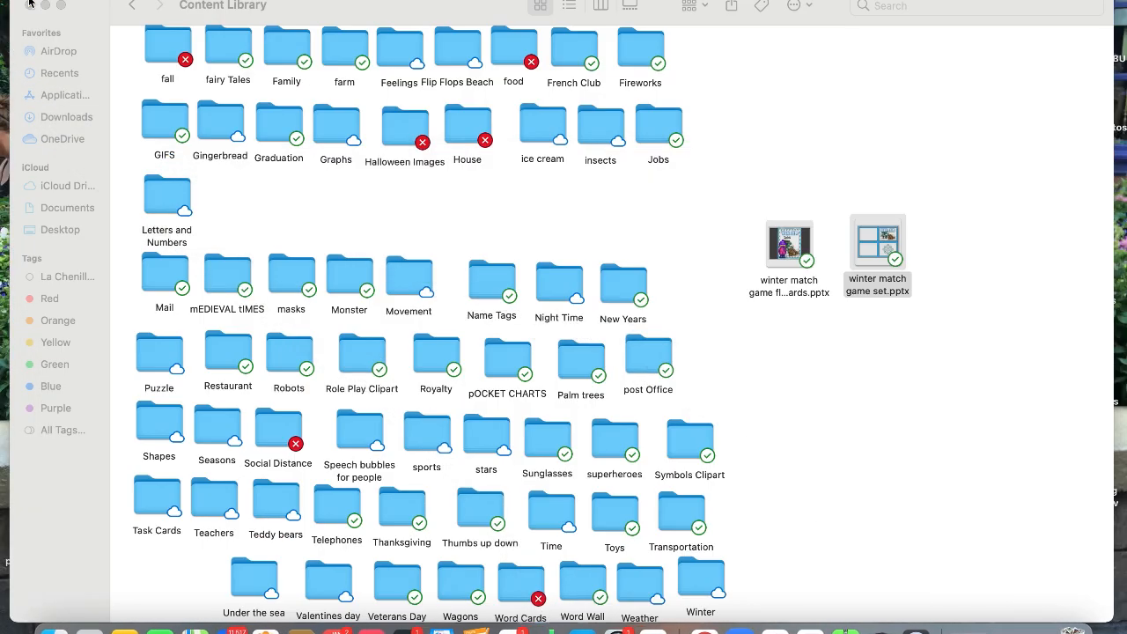
In Finder's Content Library folder, create a folder named "Winter Match Set" and move both winter match game presentations into it.
right_click(843, 114)
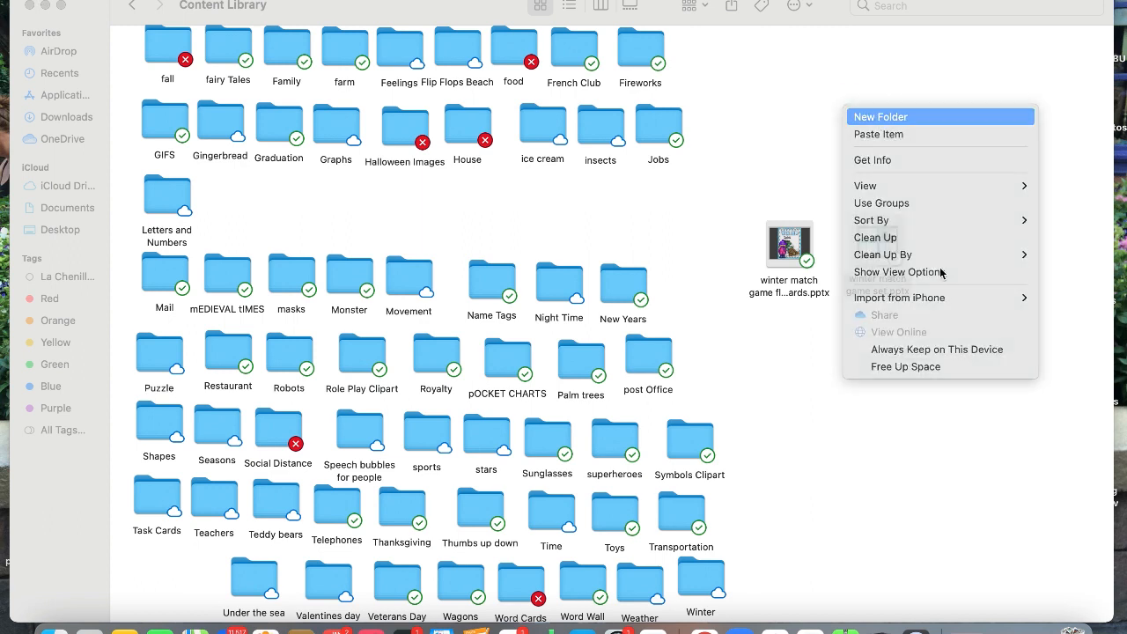
click(881, 116)
text(Winter Ma)
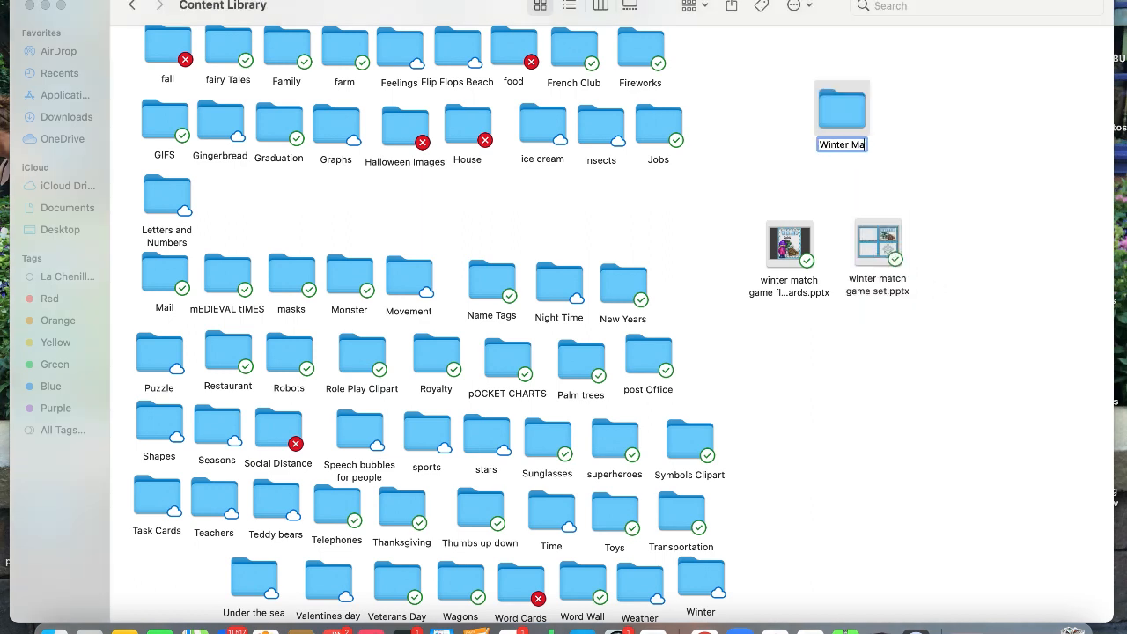
text(tch Set)
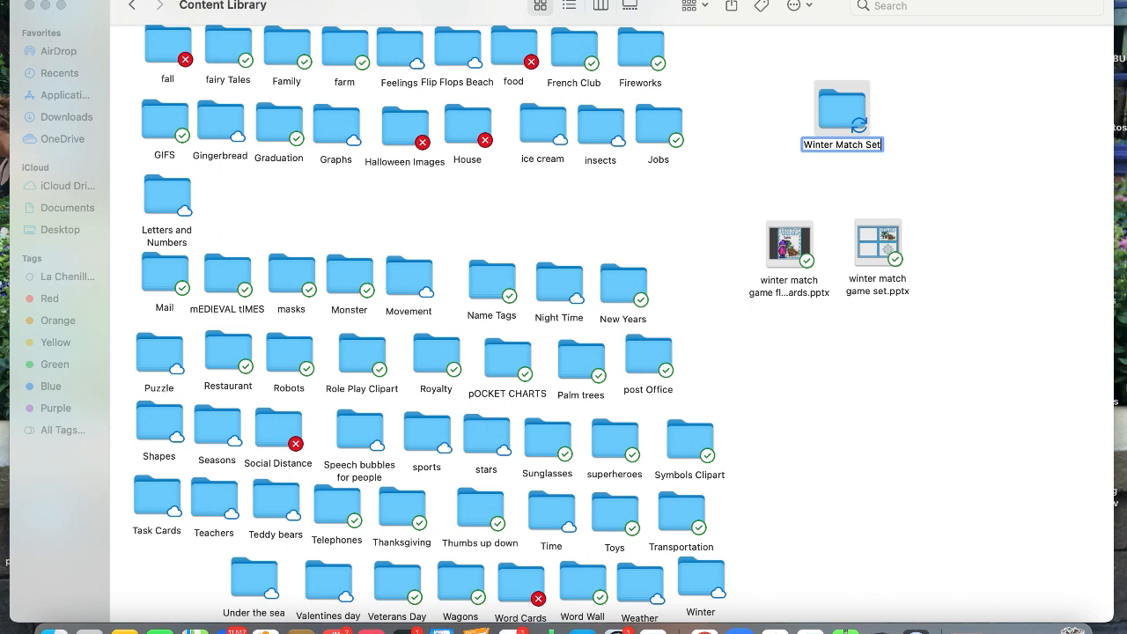
click(1082, 240)
drag(881, 247, 853, 114)
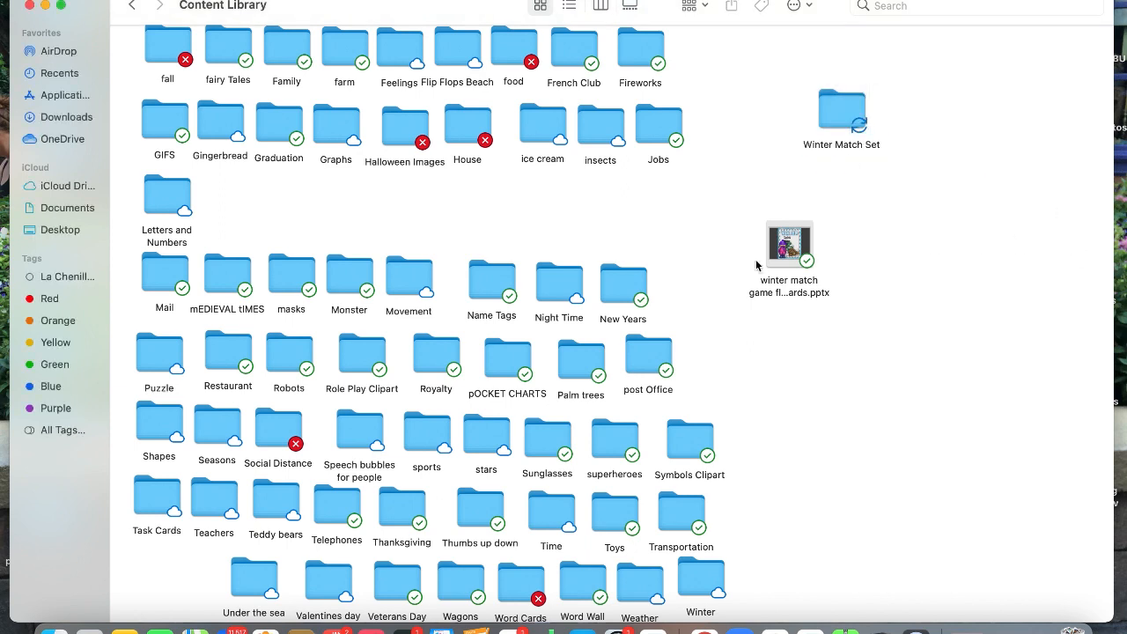
drag(789, 242, 838, 109)
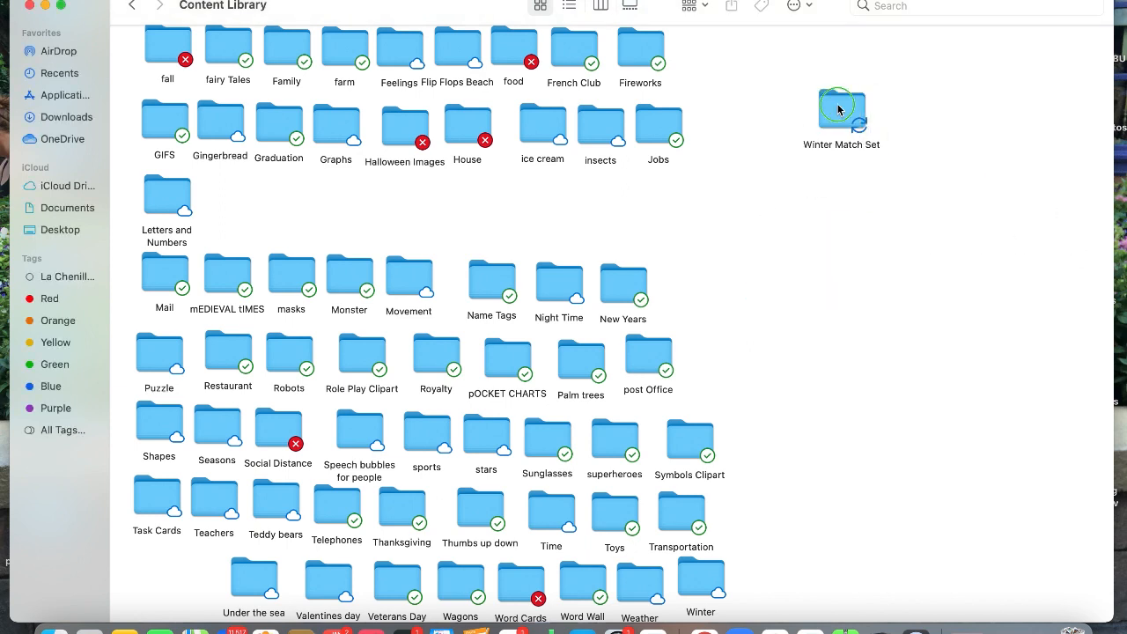
Compress the Winter Match Set folder into a zip archive and place the archive beside the folder.
right_click(839, 109)
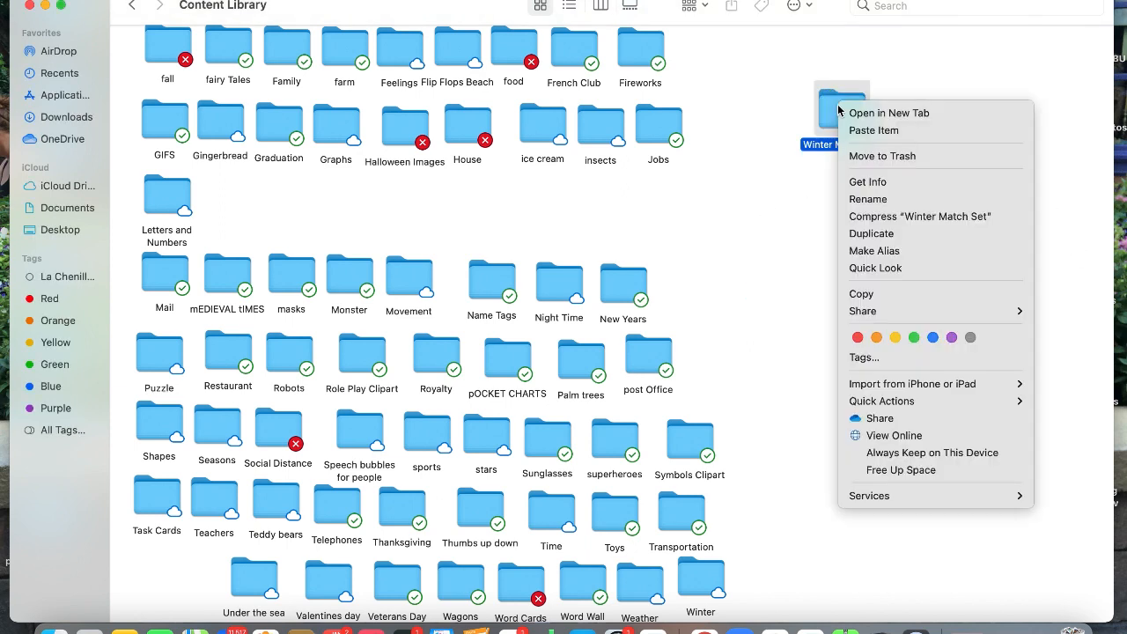
click(941, 216)
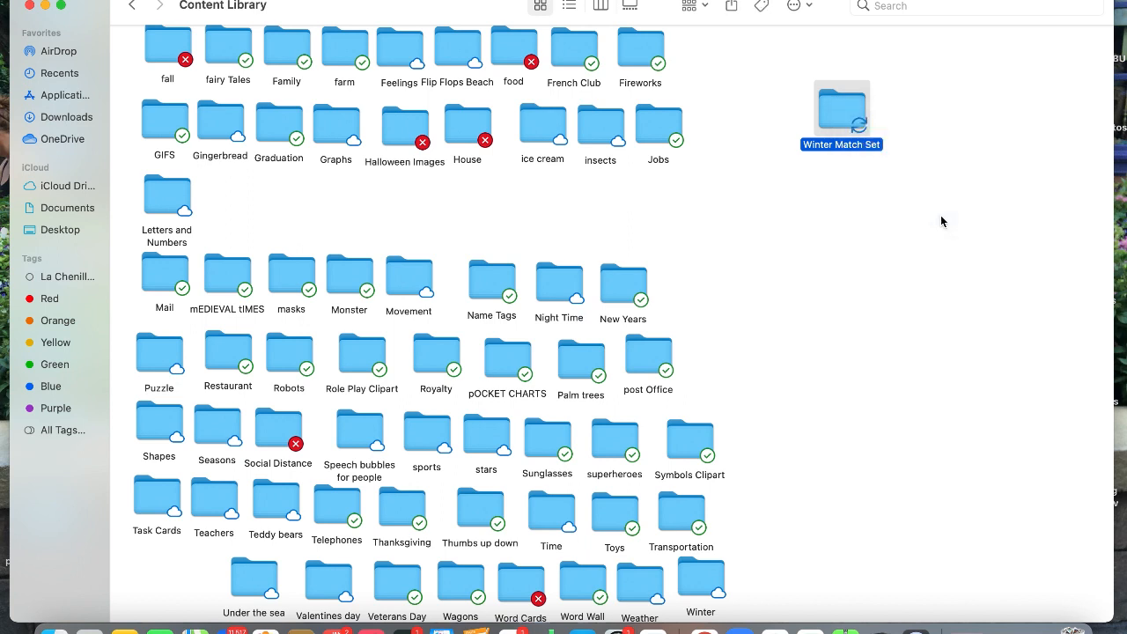
drag(863, 119, 943, 116)
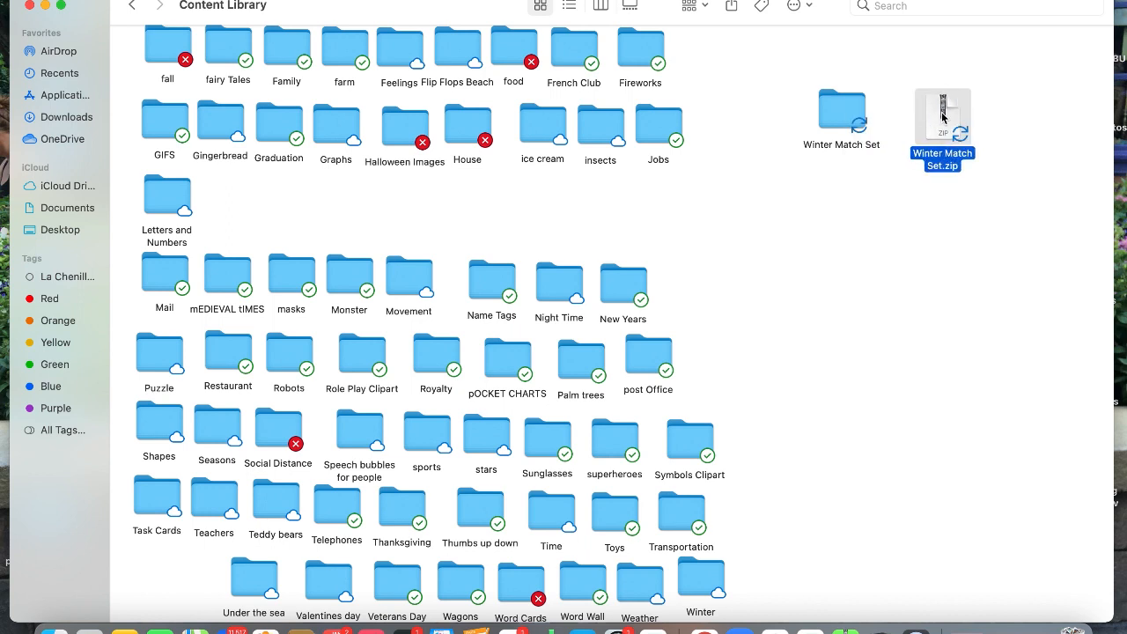